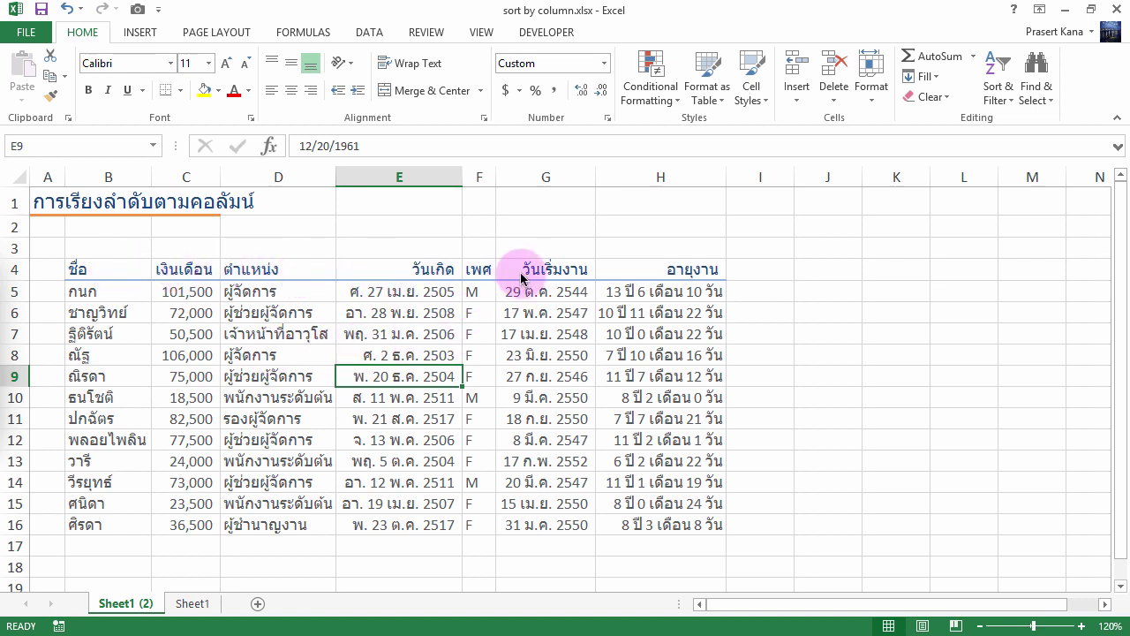
Step: Move the gender column เพศ (F4:F16) into column C and AutoFit column F so birth dates show
{"action": "left_click", "coordinate": [479, 267]}
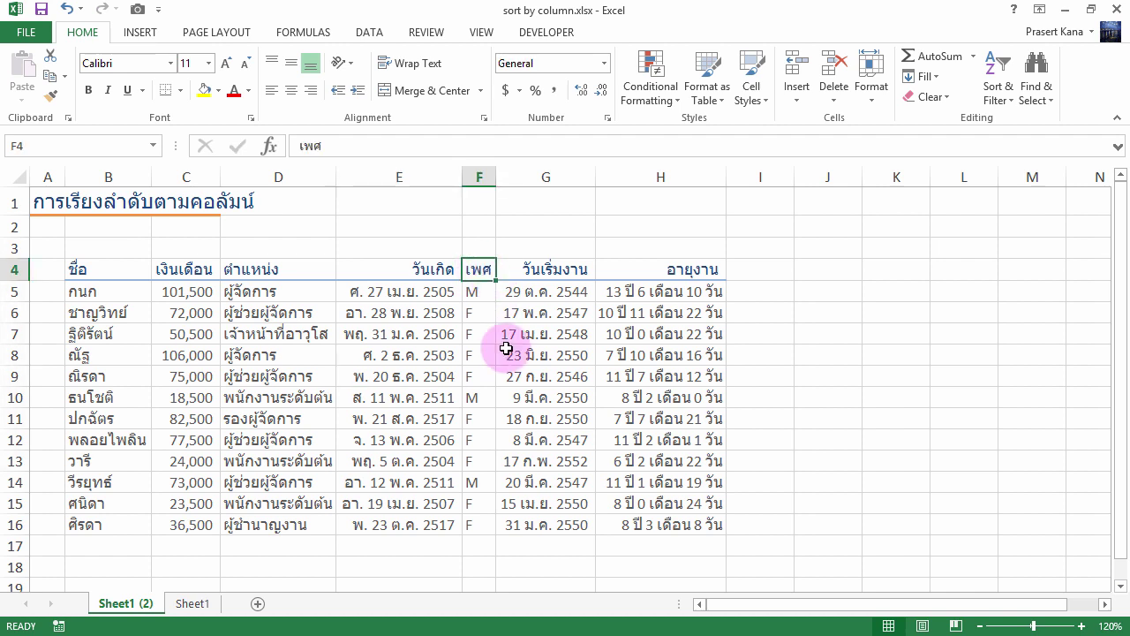
{"action": "left_click", "coordinate": [486, 524], "text": "shift"}
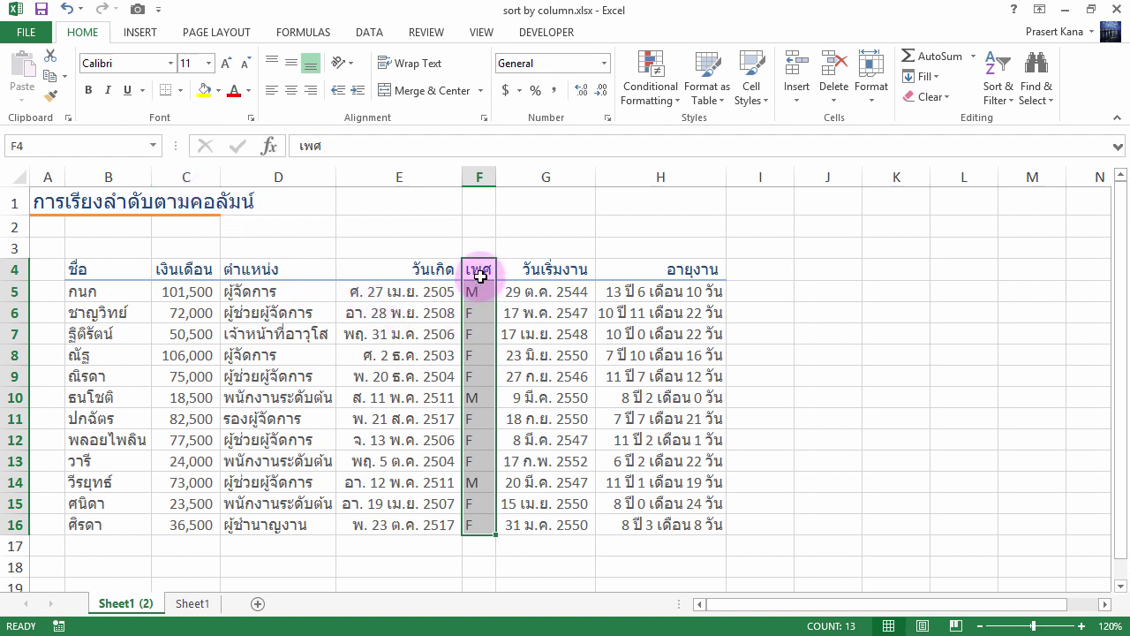
{"action": "mouse_move", "coordinate": [486, 484]}
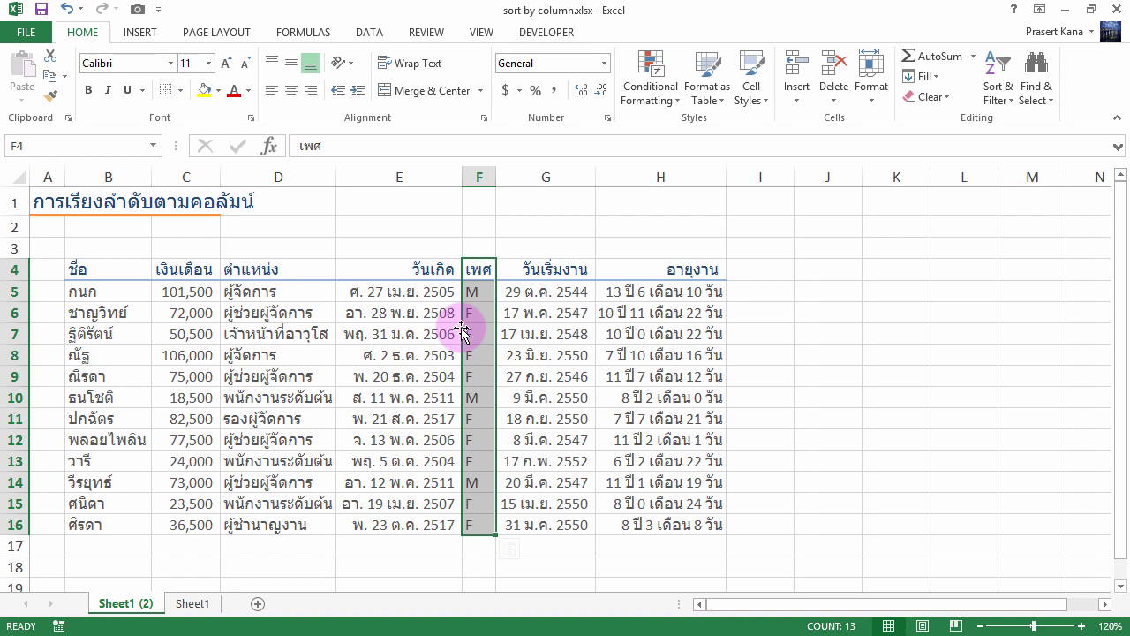
{"action": "left_click_drag", "start_coordinate": [461, 330], "coordinate": [341, 333]}
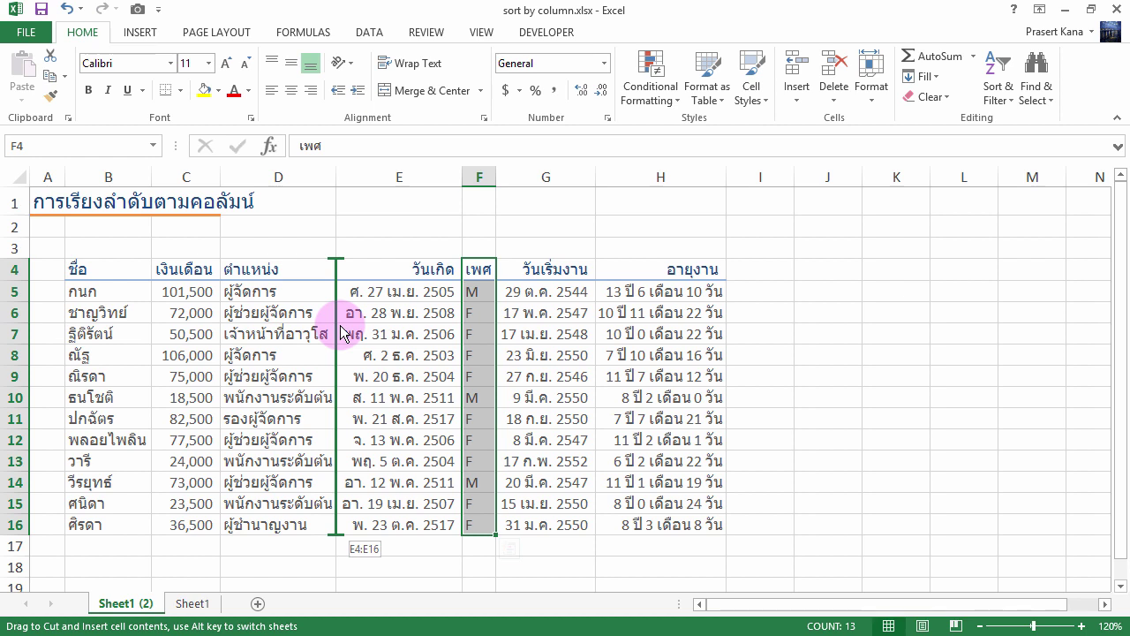
{"action": "left_click_drag", "start_coordinate": [341, 334], "coordinate": [158, 334]}
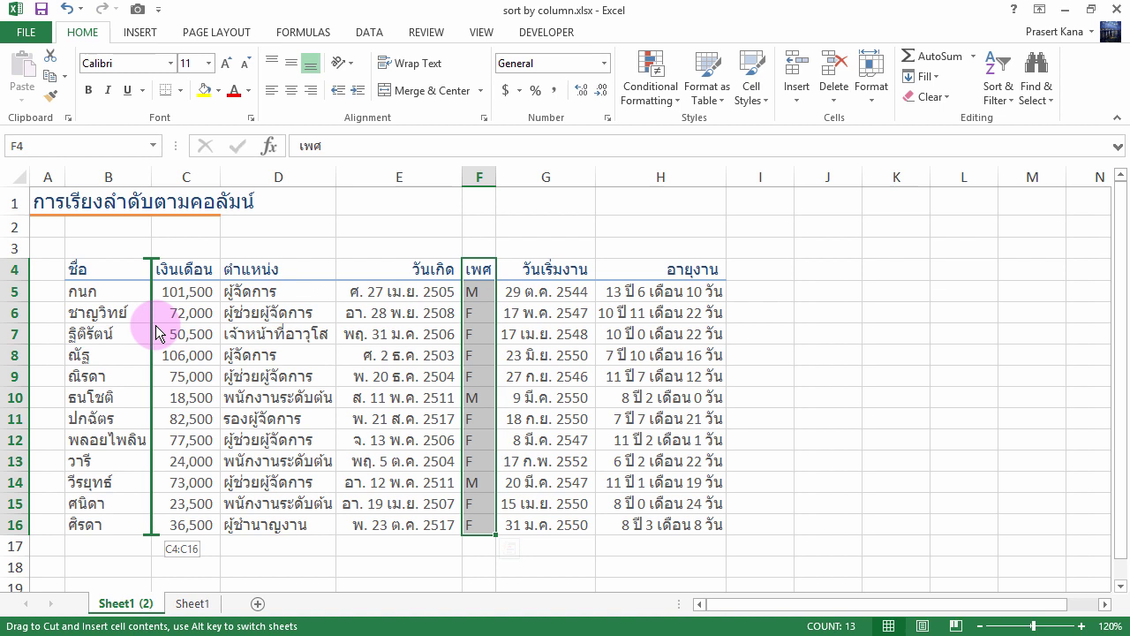
{"action": "left_click_drag", "start_coordinate": [156, 334], "coordinate": [157, 330]}
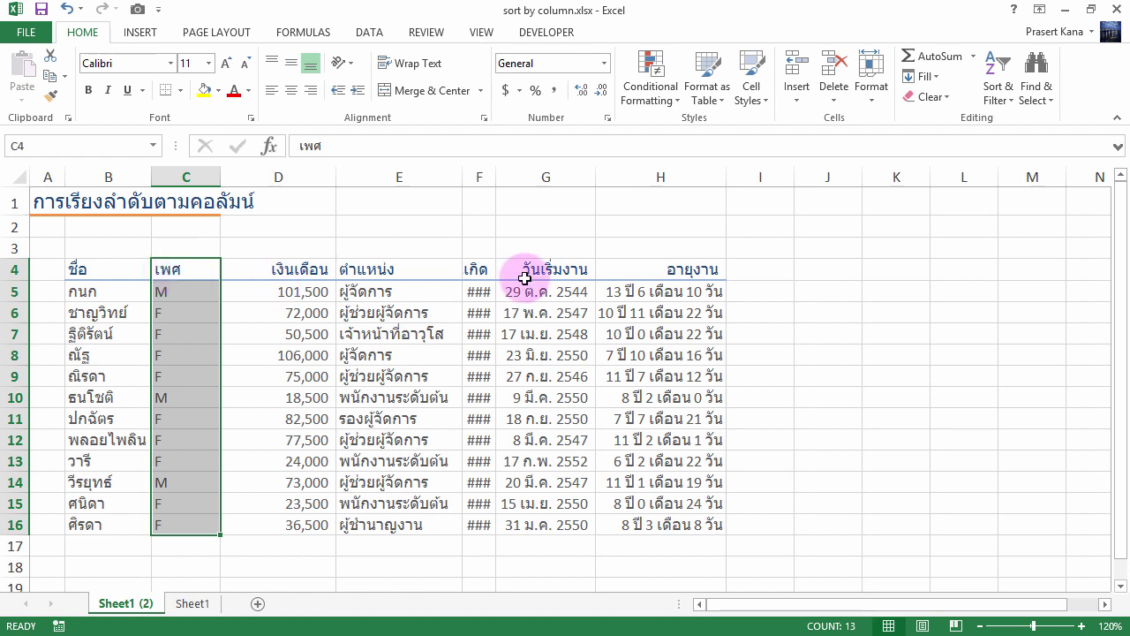
{"action": "double_click", "coordinate": [498, 175]}
{"action": "left_click", "coordinate": [512, 273]}
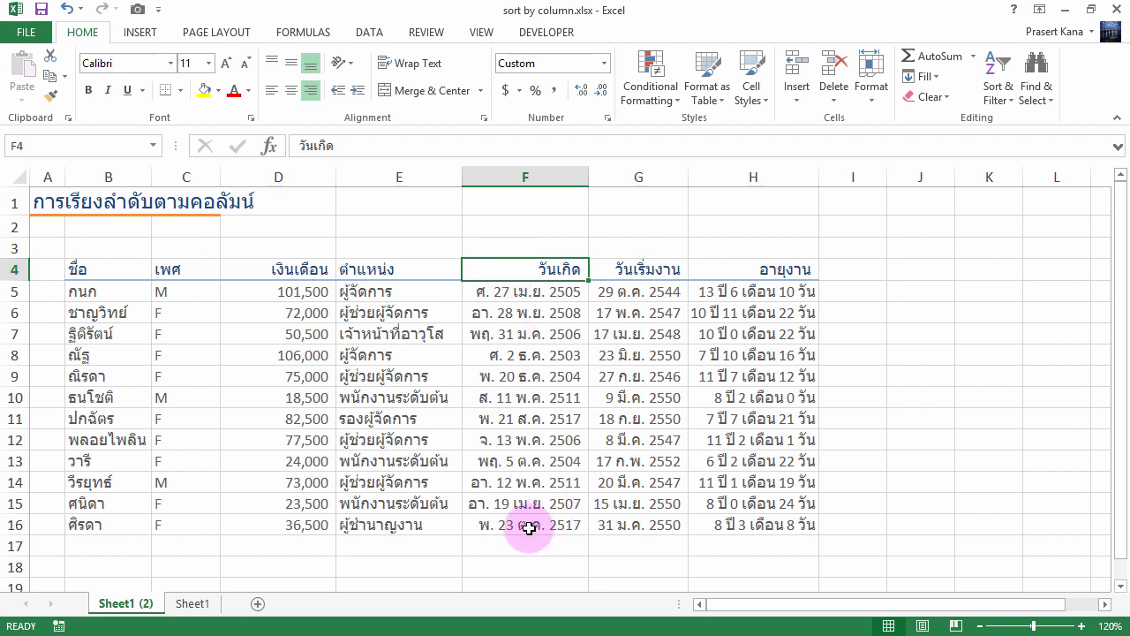
Step: Move the birth-date column วันเกิด (F4:F16) into column D and AutoFit its width
{"action": "left_click_drag", "start_coordinate": [509, 272], "coordinate": [525, 524]}
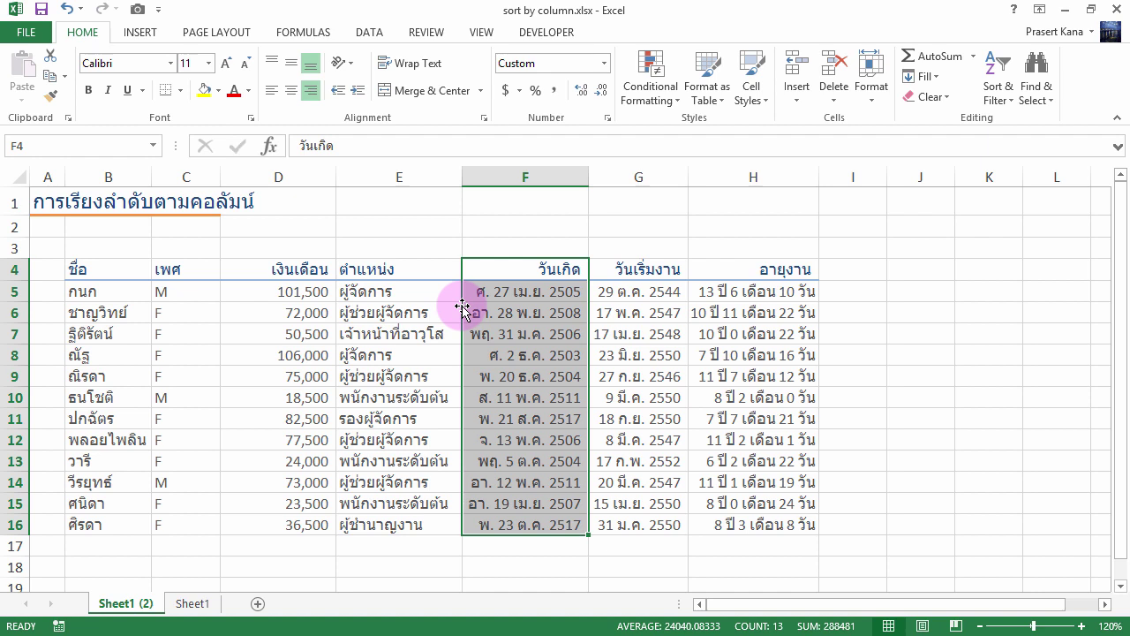
{"action": "left_click_drag", "start_coordinate": [463, 305], "coordinate": [227, 305], "text": "shift"}
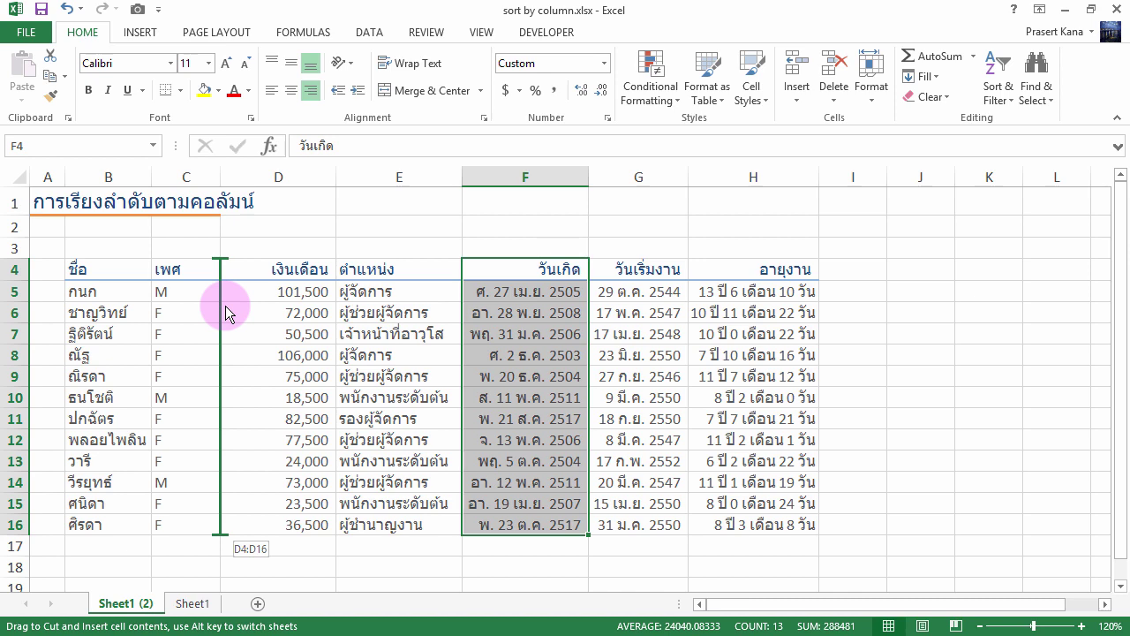
{"action": "left_click_drag", "start_coordinate": [225, 305], "coordinate": [226, 306], "text": "shift"}
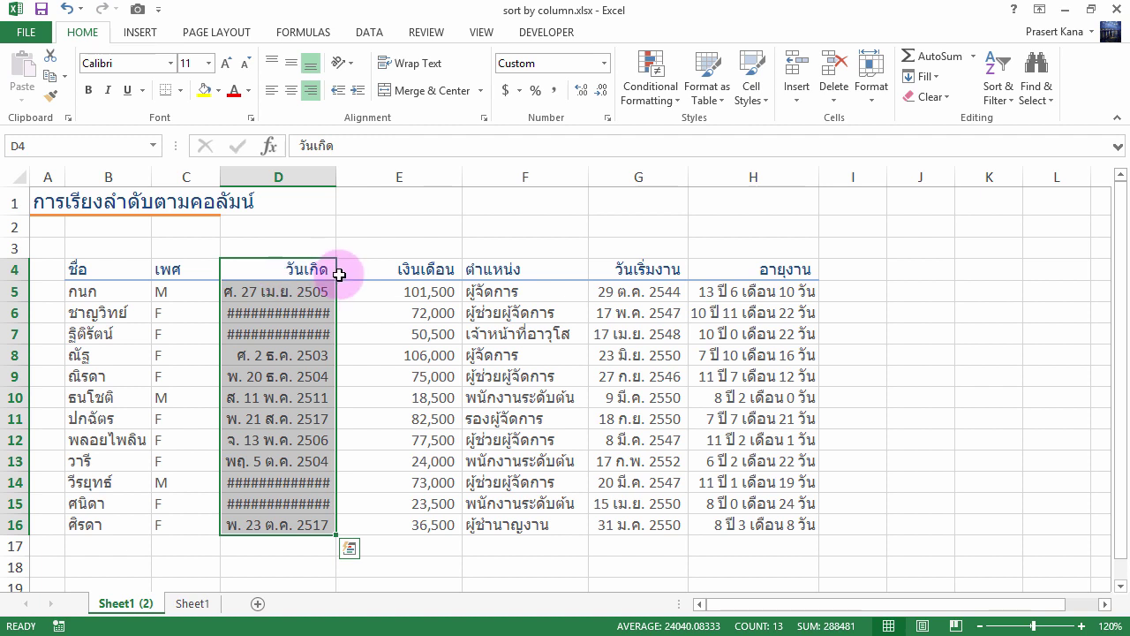
{"action": "double_click", "coordinate": [336, 171]}
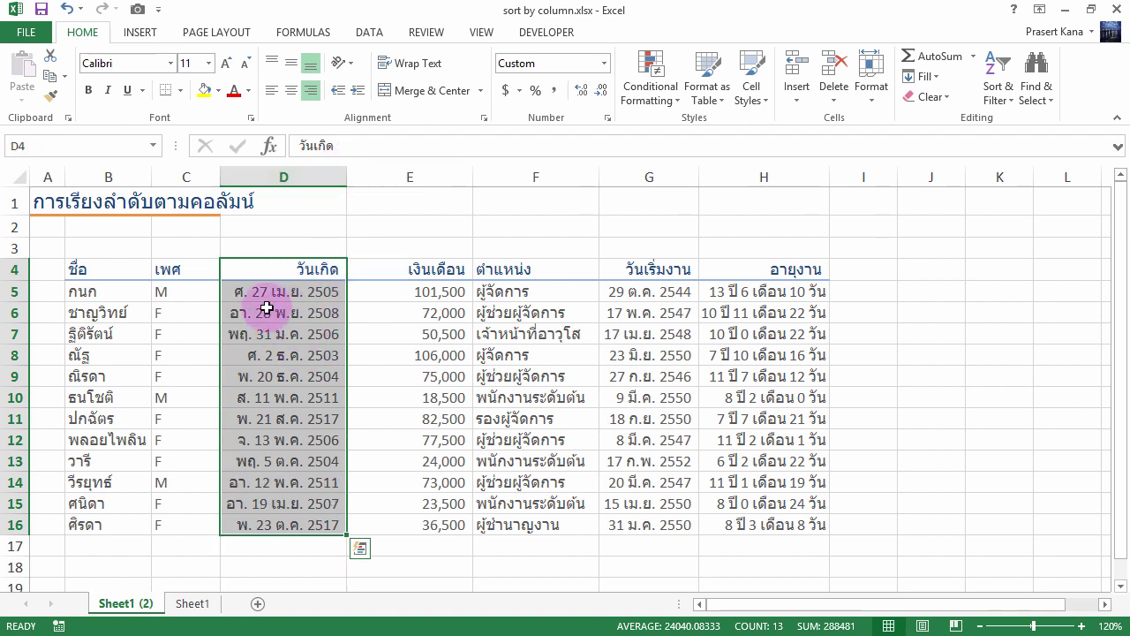
{"action": "left_click", "coordinate": [387, 329]}
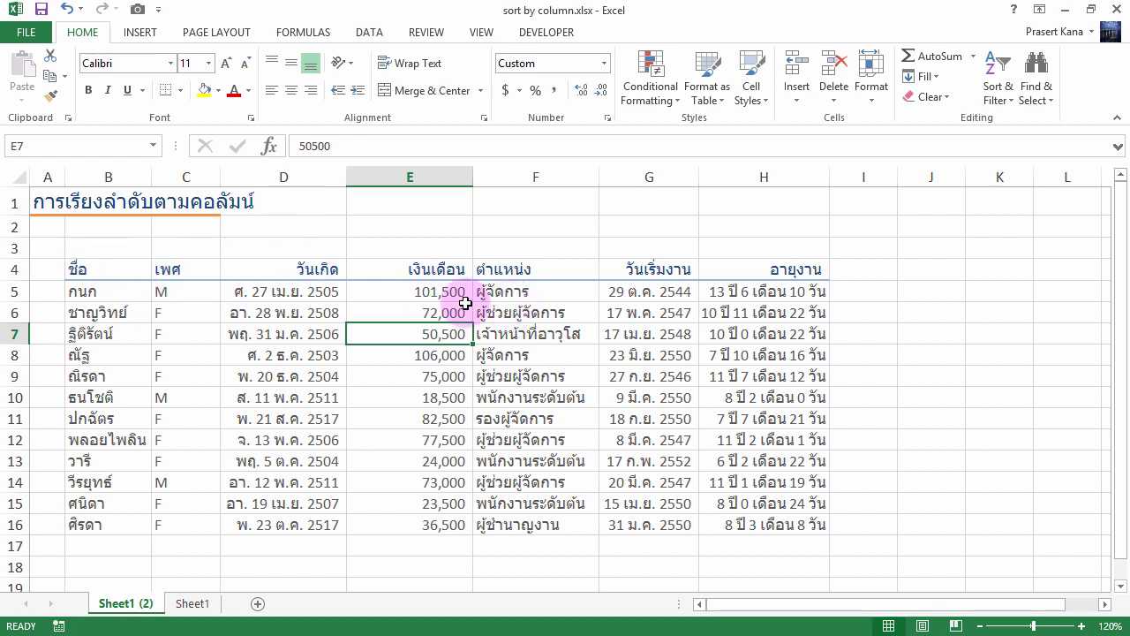
Step: Enter sort keys 1, 3, 2 in cells B3, C3 and D3
{"action": "left_click", "coordinate": [114, 250]}
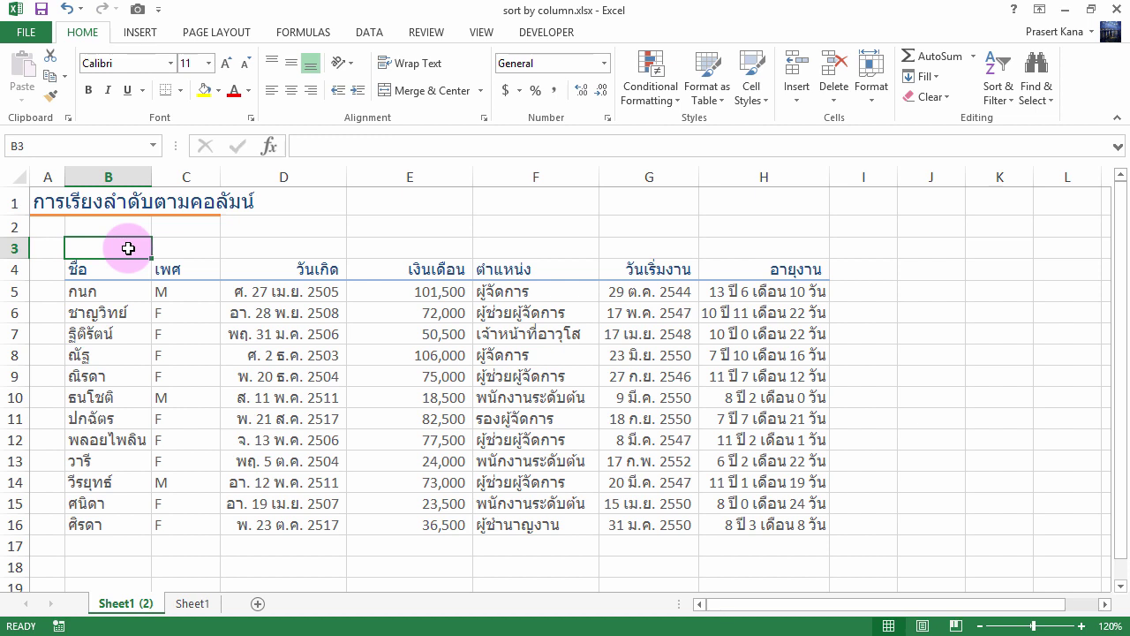
{"action": "type", "text": "1"}
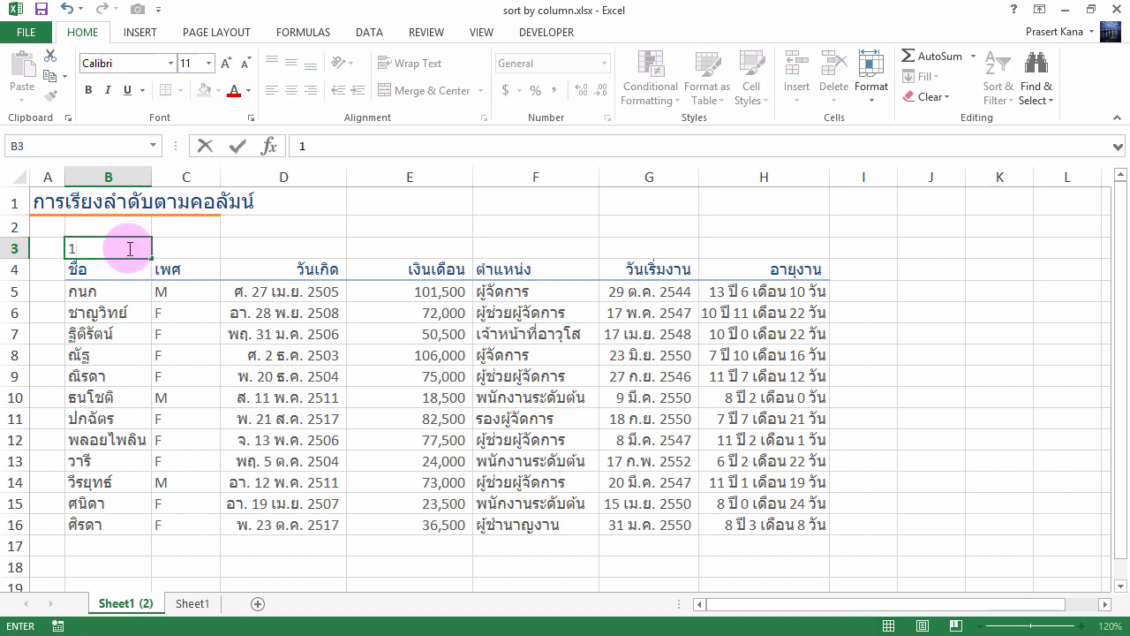
{"action": "key", "text": "Tab"}
{"action": "key", "text": "Tab"}
{"action": "type", "text": "2"}
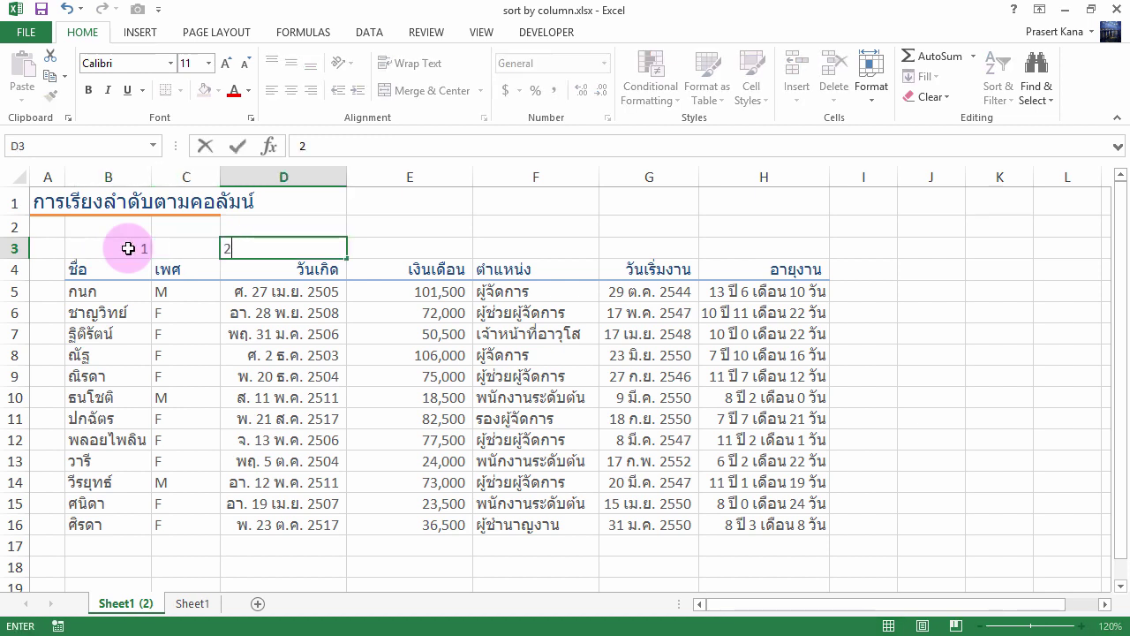
{"action": "key", "text": "shift+Tab"}
{"action": "type", "text": "3"}
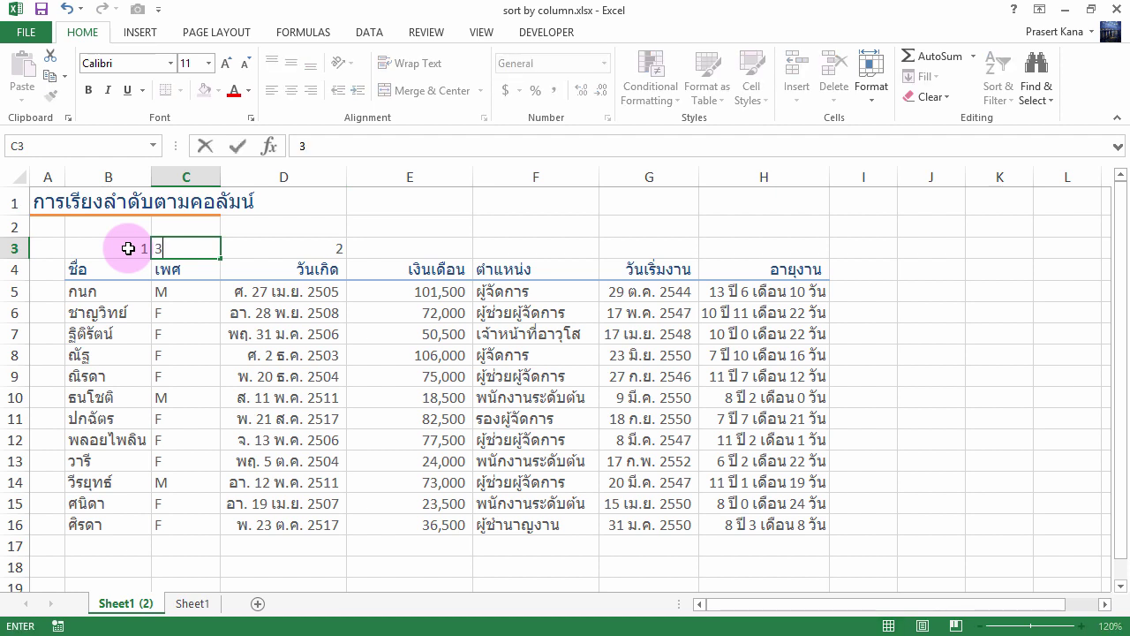
{"action": "key", "text": "Tab"}
Step: Enter sort keys 7, 6, 4, 5 in cells E3 through H3
{"action": "key", "text": "Tab"}
{"action": "key", "text": "Tab"}
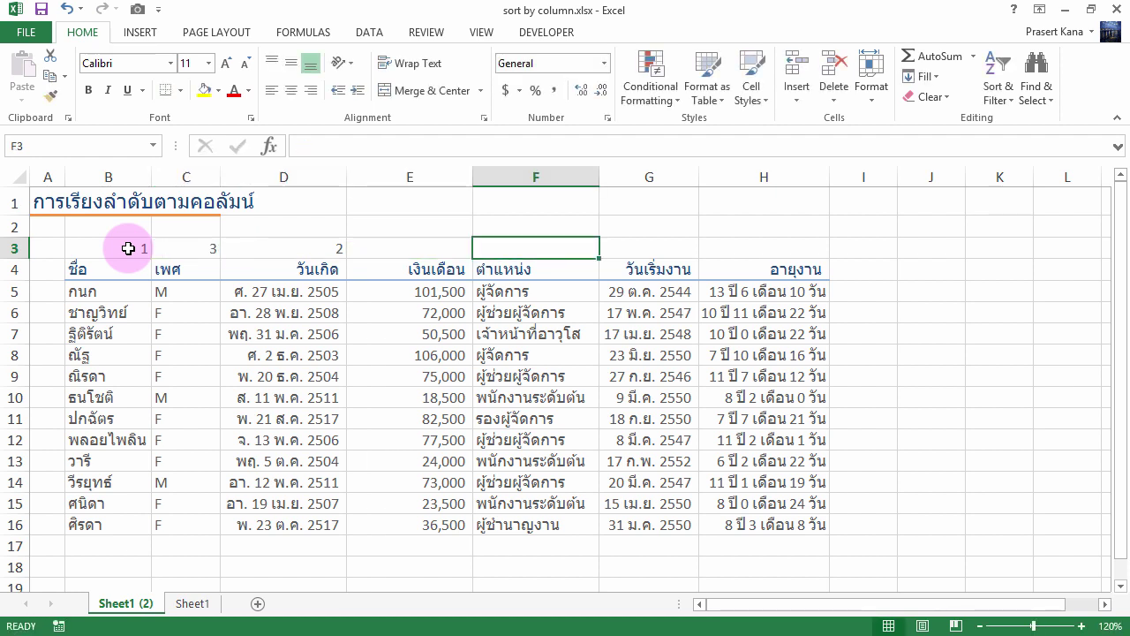
{"action": "key", "text": "Tab"}
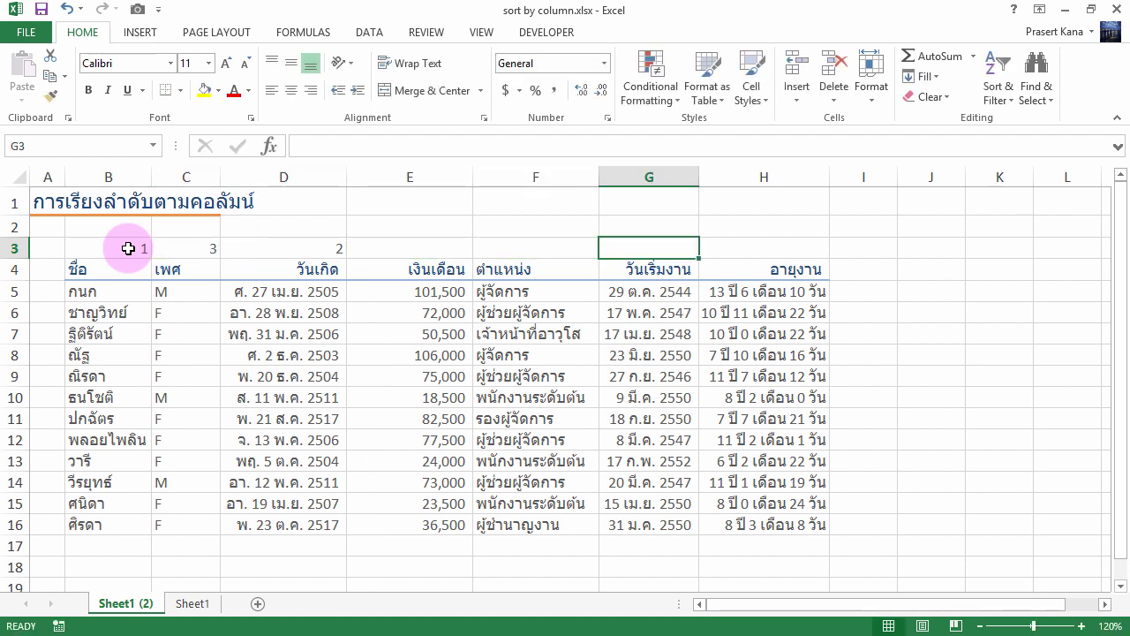
{"action": "type", "text": "4"}
{"action": "key", "text": "Tab"}
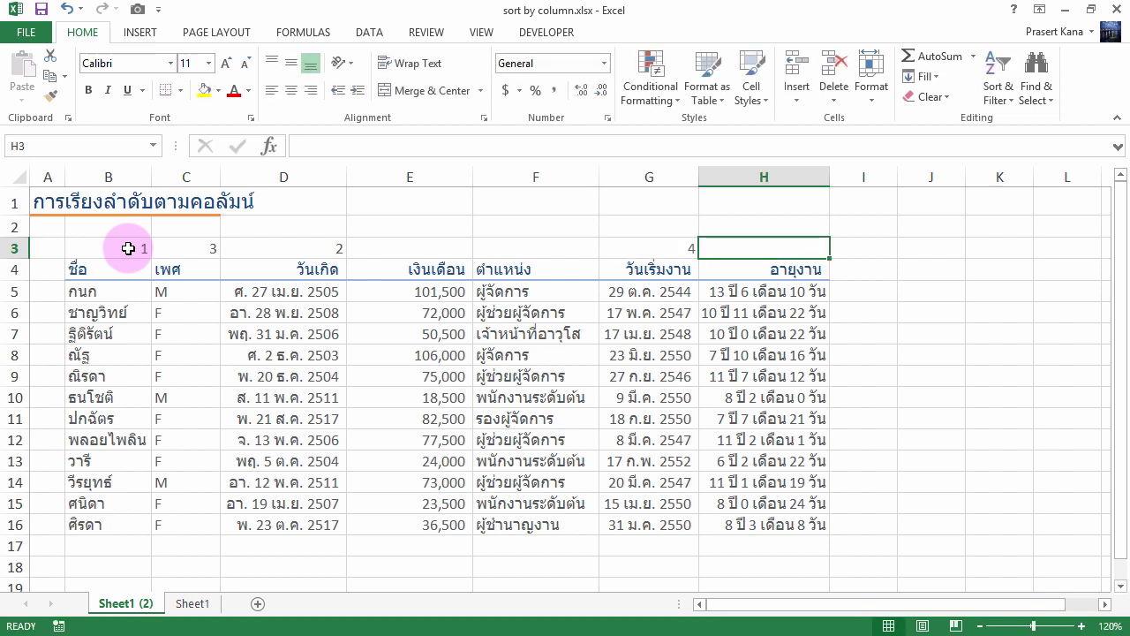
{"action": "type", "text": "5"}
{"action": "key", "text": "ctrl+Return"}
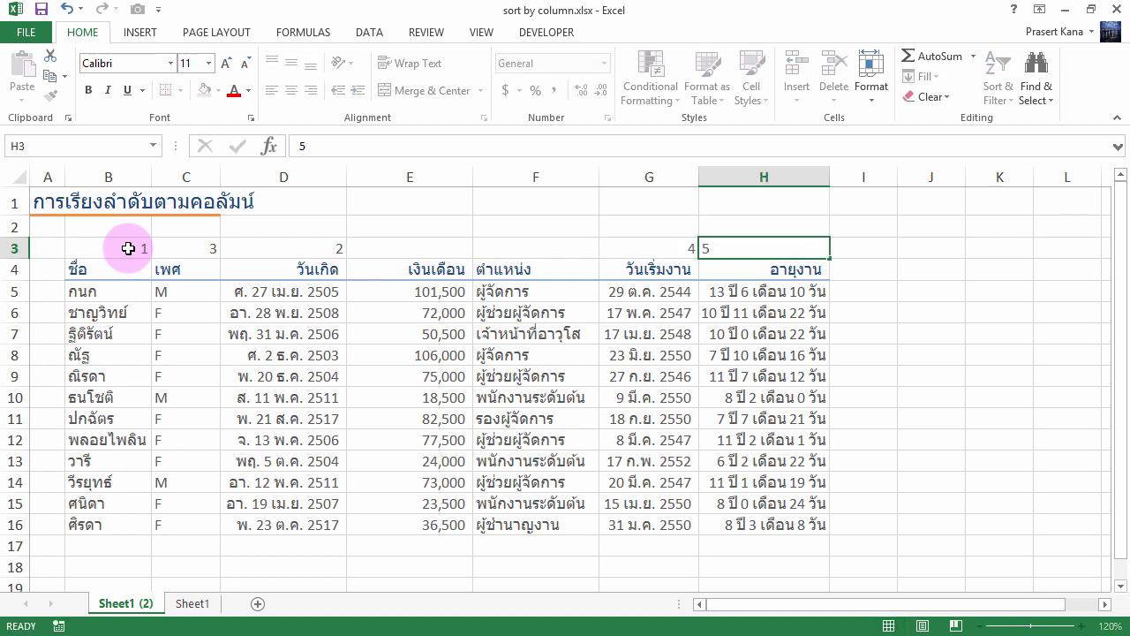
{"action": "key", "text": "Left"}
{"action": "key", "text": "Left"}
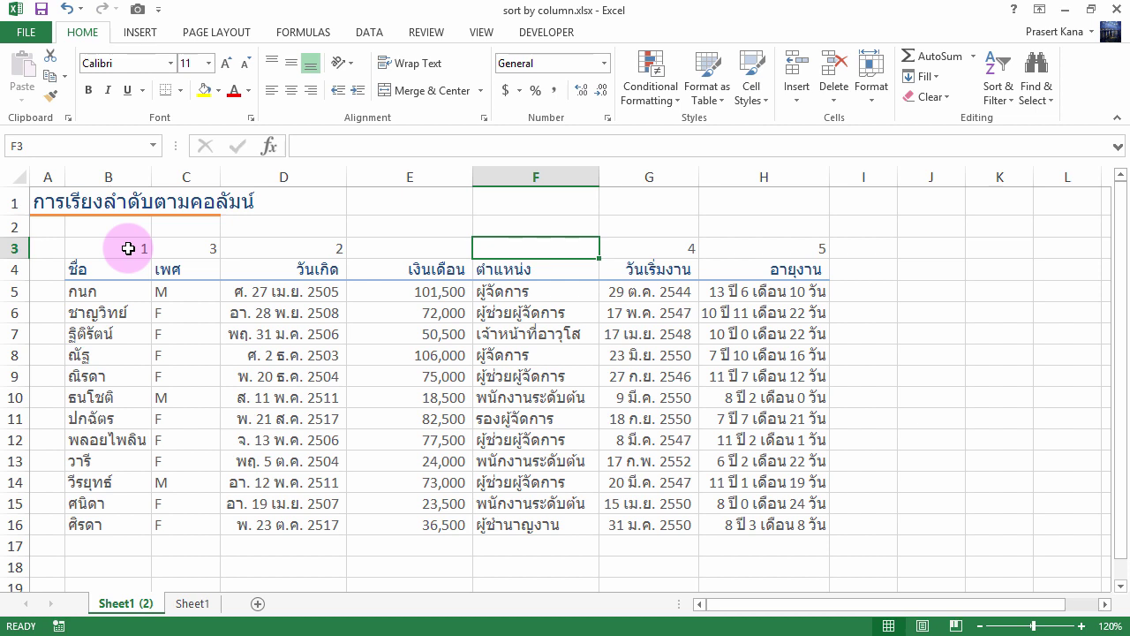
{"action": "type", "text": "6"}
{"action": "key", "text": "ctrl+Return"}
{"action": "key", "text": "Left"}
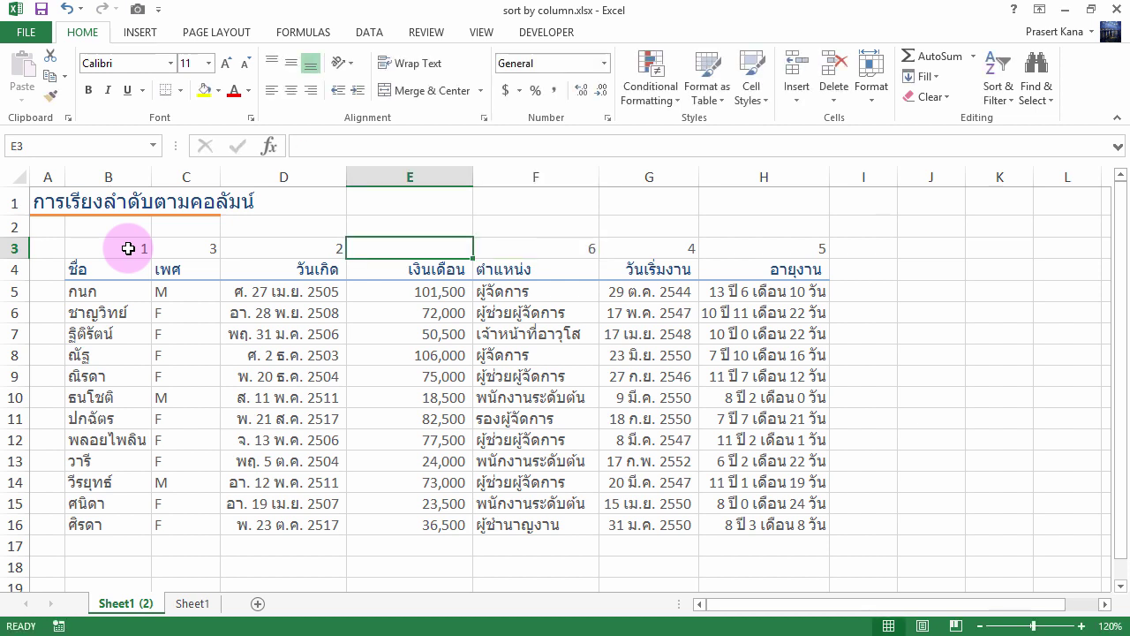
{"action": "type", "text": "7"}
{"action": "key", "text": "ctrl+Return"}
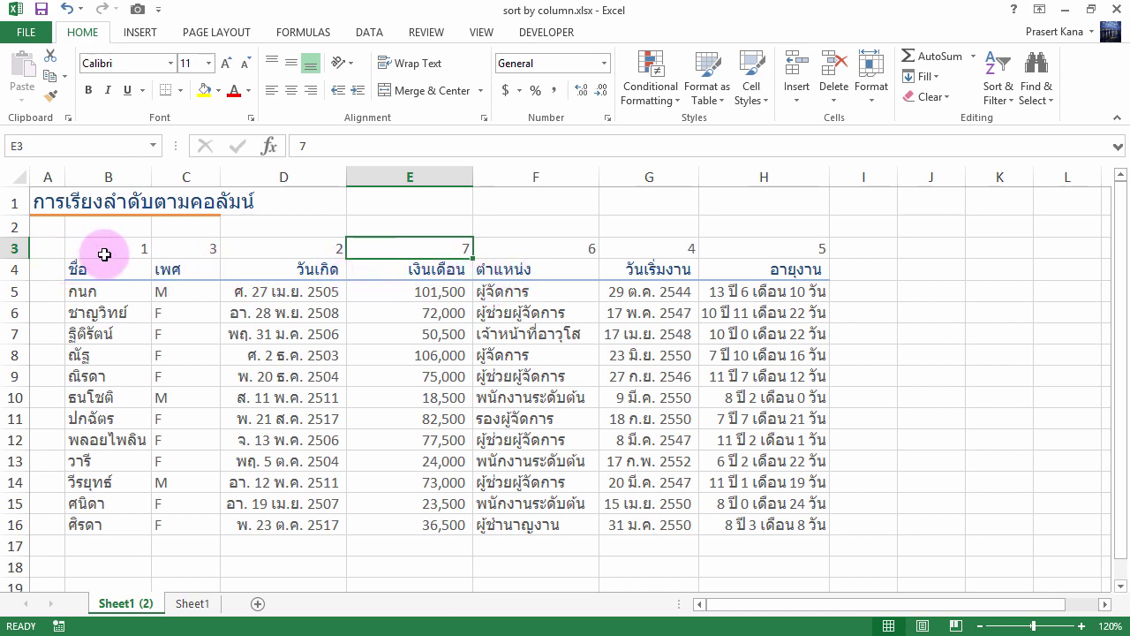
Step: Sort the table B3:H16 left to right by Row 3, smallest to largest
{"action": "left_click_drag", "start_coordinate": [104, 254], "coordinate": [782, 521]}
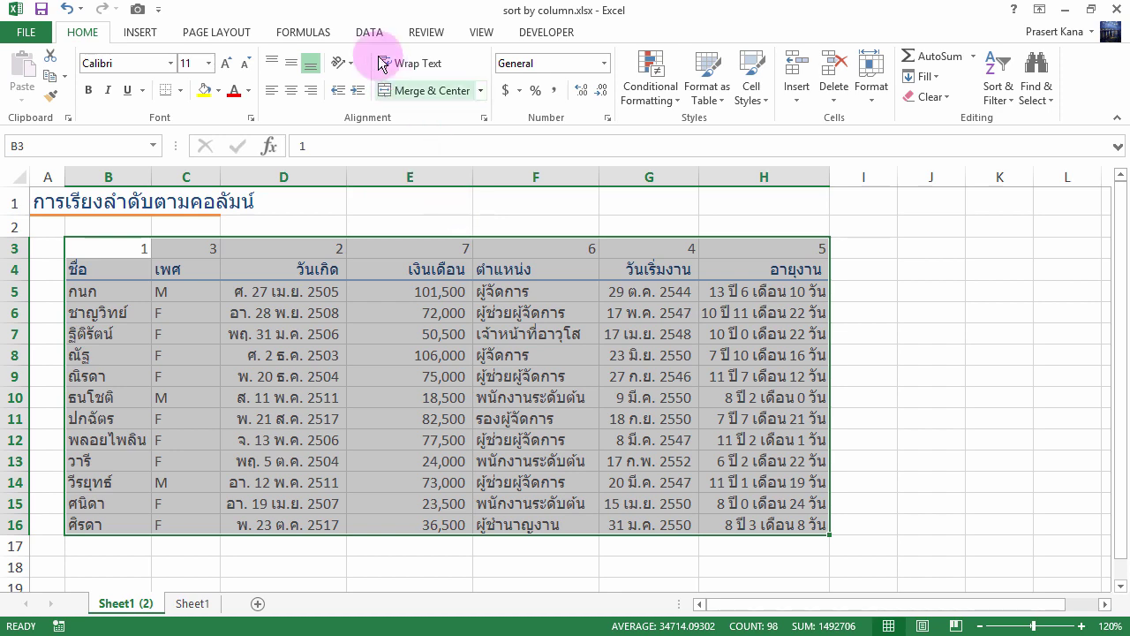
{"action": "left_click", "coordinate": [366, 33]}
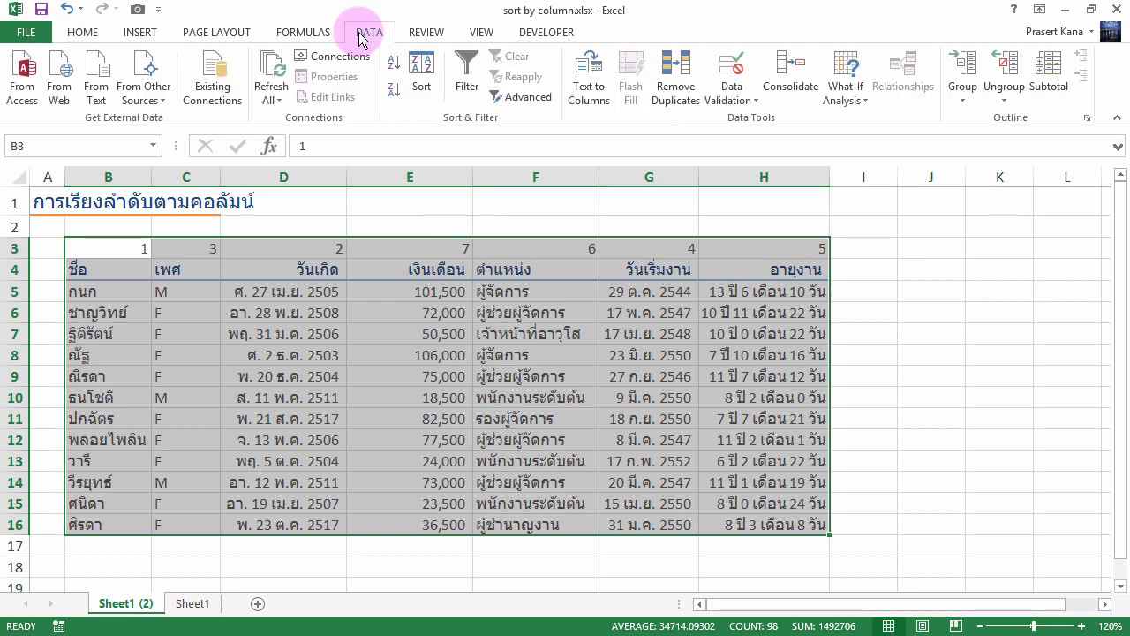
{"action": "left_click", "coordinate": [429, 67]}
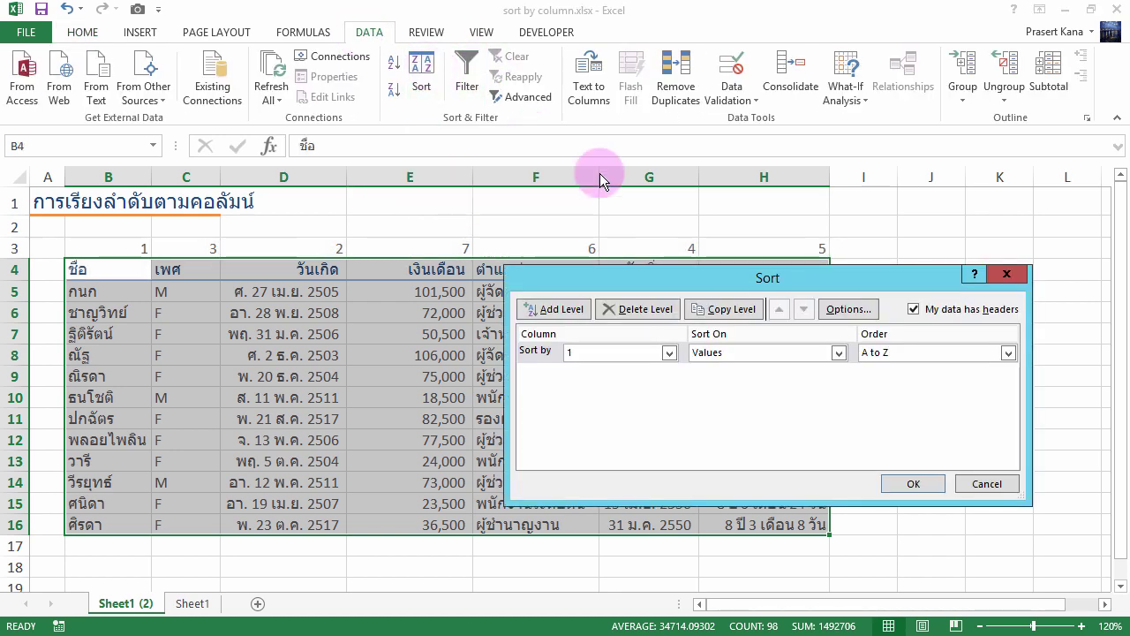
{"action": "left_click", "coordinate": [843, 311]}
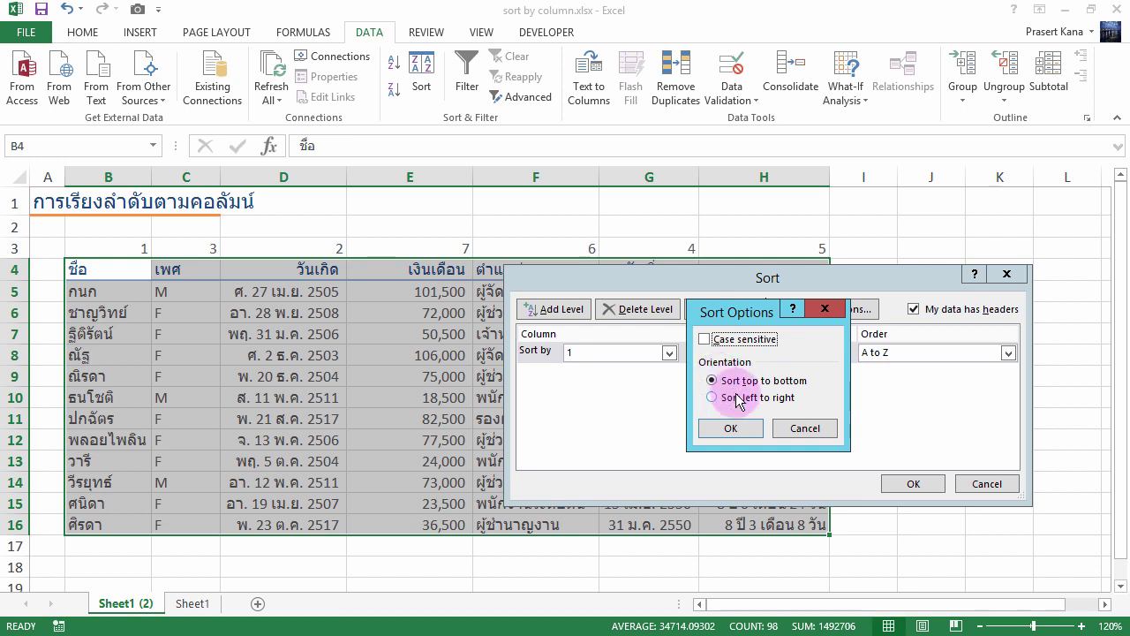
{"action": "left_click", "coordinate": [712, 398]}
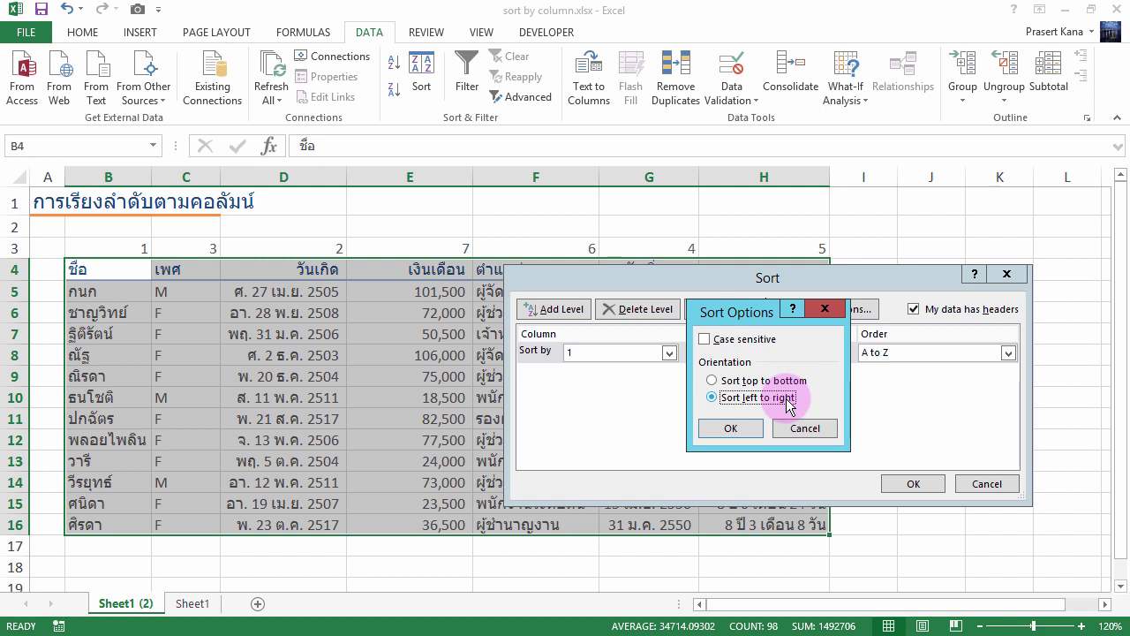
{"action": "left_click", "coordinate": [735, 431]}
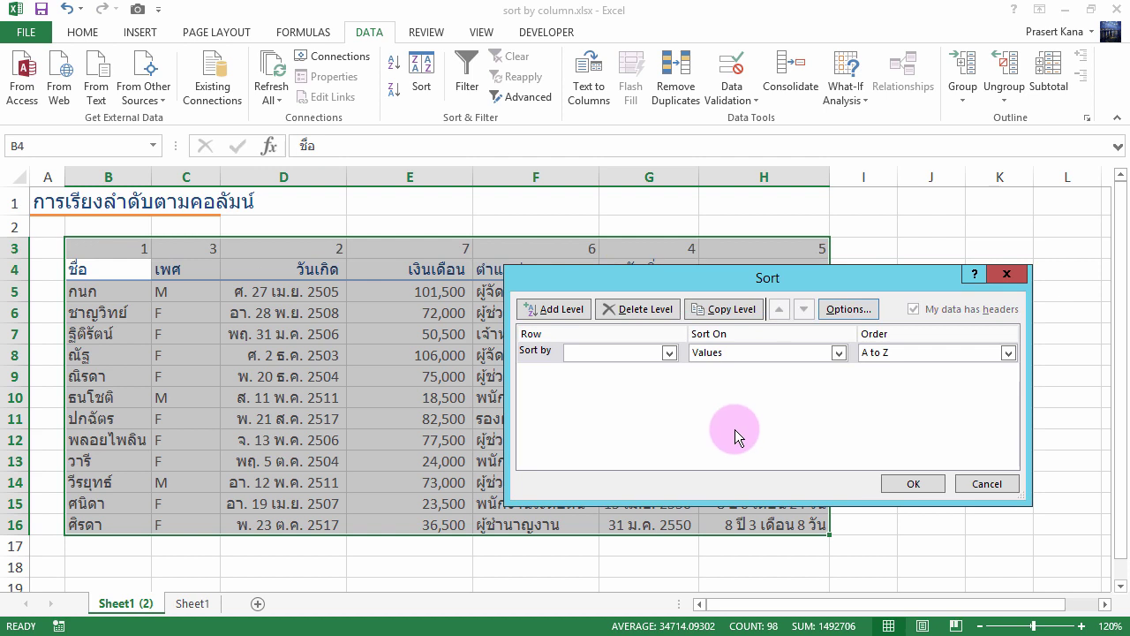
{"action": "left_click", "coordinate": [668, 352]}
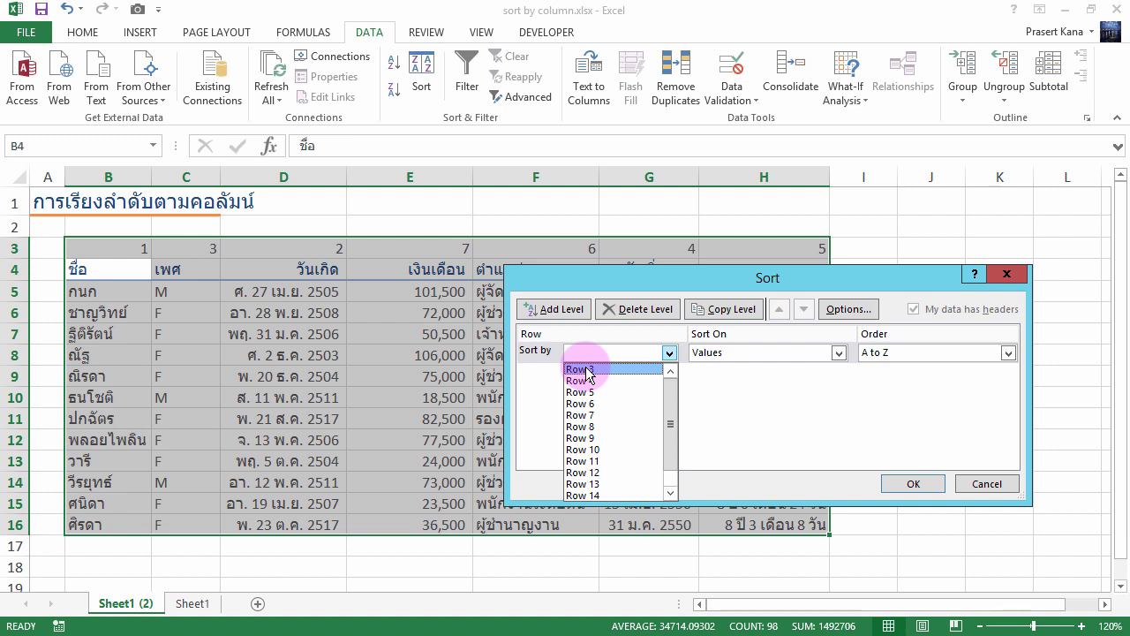
{"action": "left_click", "coordinate": [586, 369]}
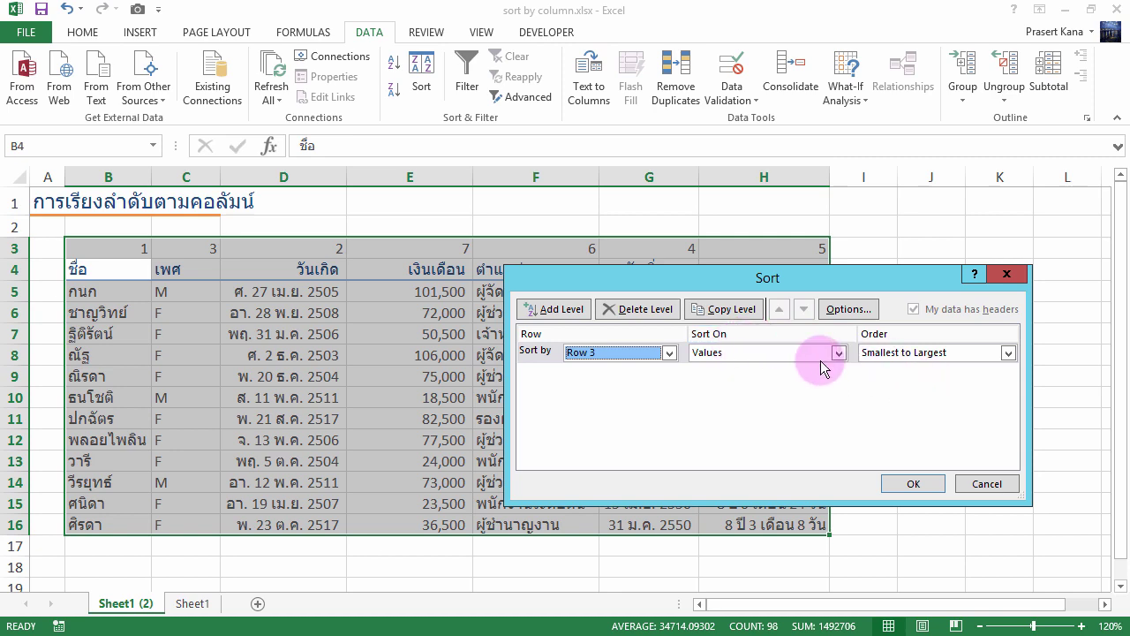
{"action": "left_click", "coordinate": [914, 484]}
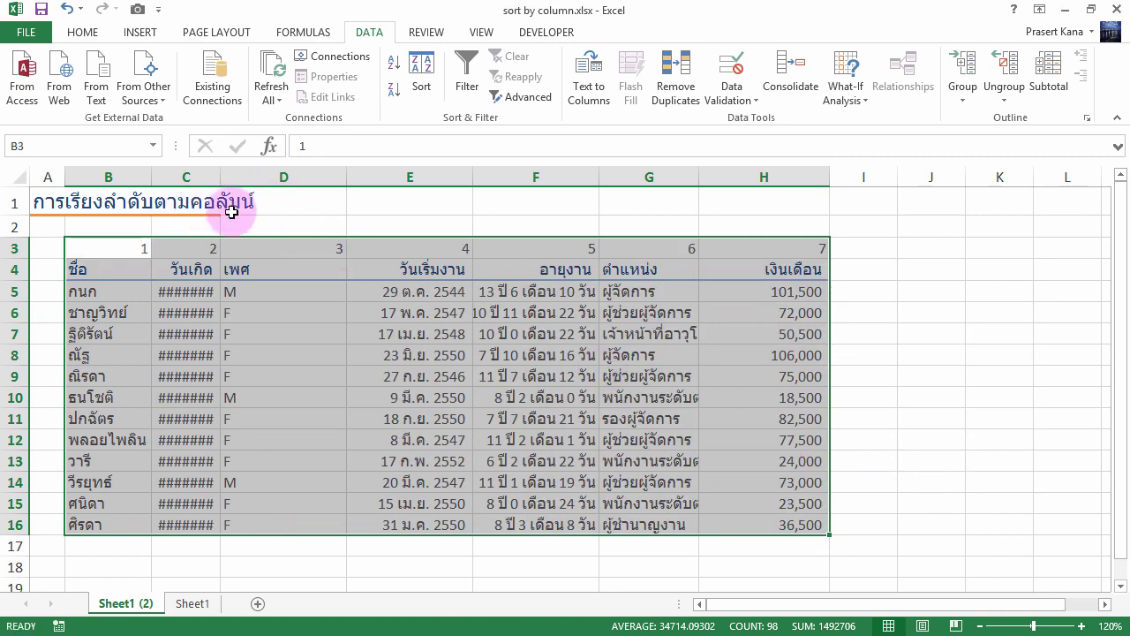
Step: AutoFit column C so its dates show instead of hash marks
{"action": "double_click", "coordinate": [220, 176]}
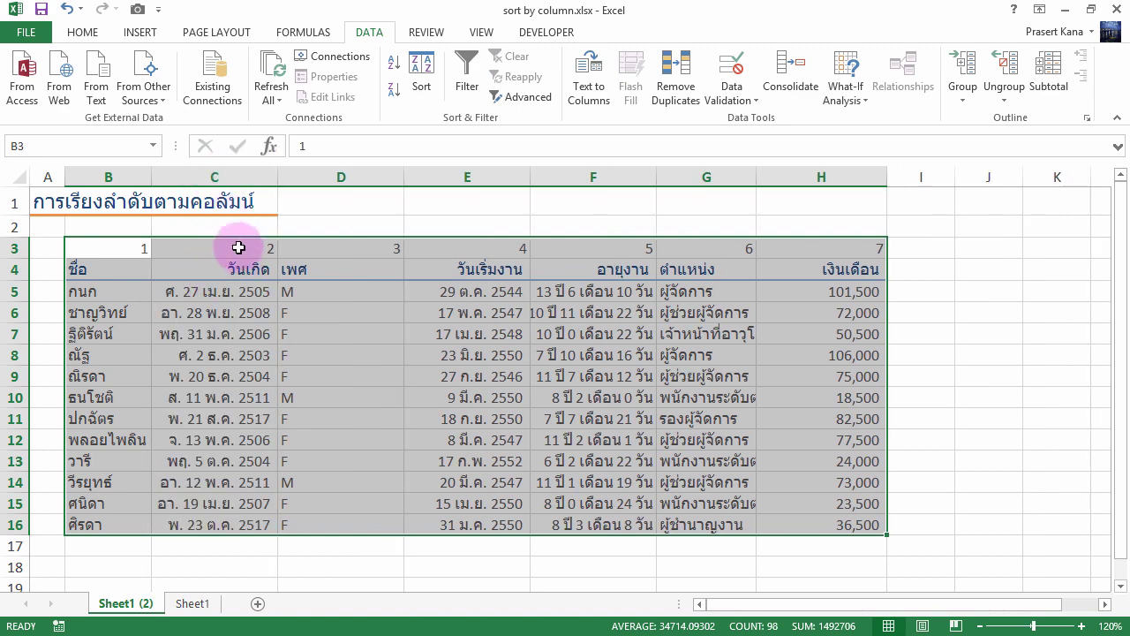
{"action": "left_click", "coordinate": [237, 248]}
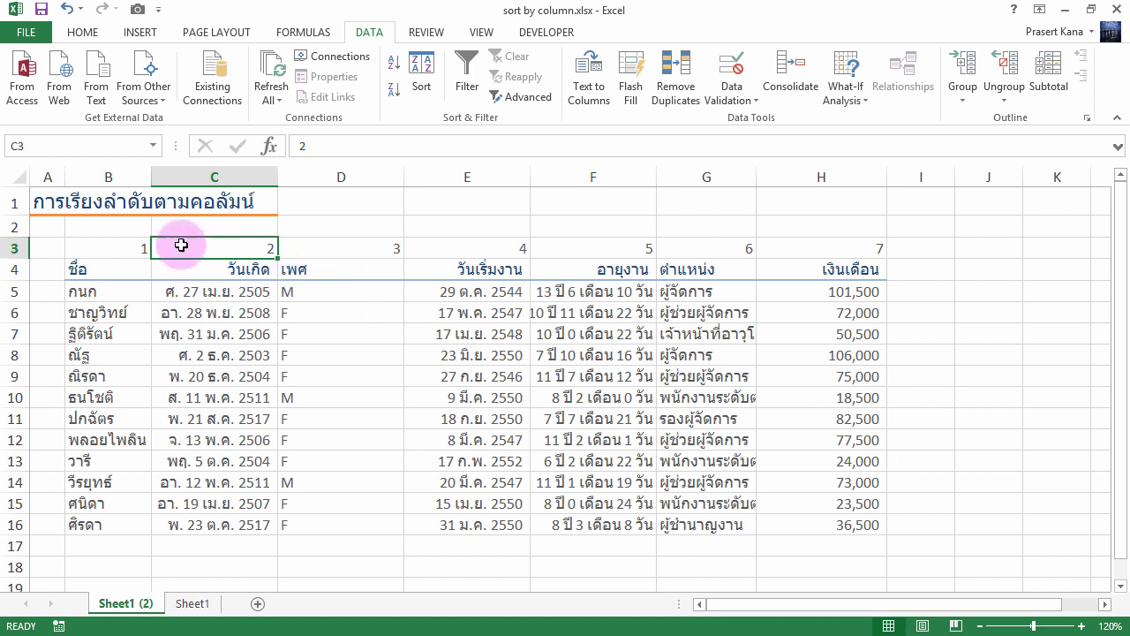
Step: Replace the keys in B3, C3, D3 with letters a, c, b
{"action": "left_click", "coordinate": [145, 249]}
{"action": "key", "text": "shift+Right"}
{"action": "key", "text": "shift+Right"}
{"action": "key", "text": "shift+Right"}
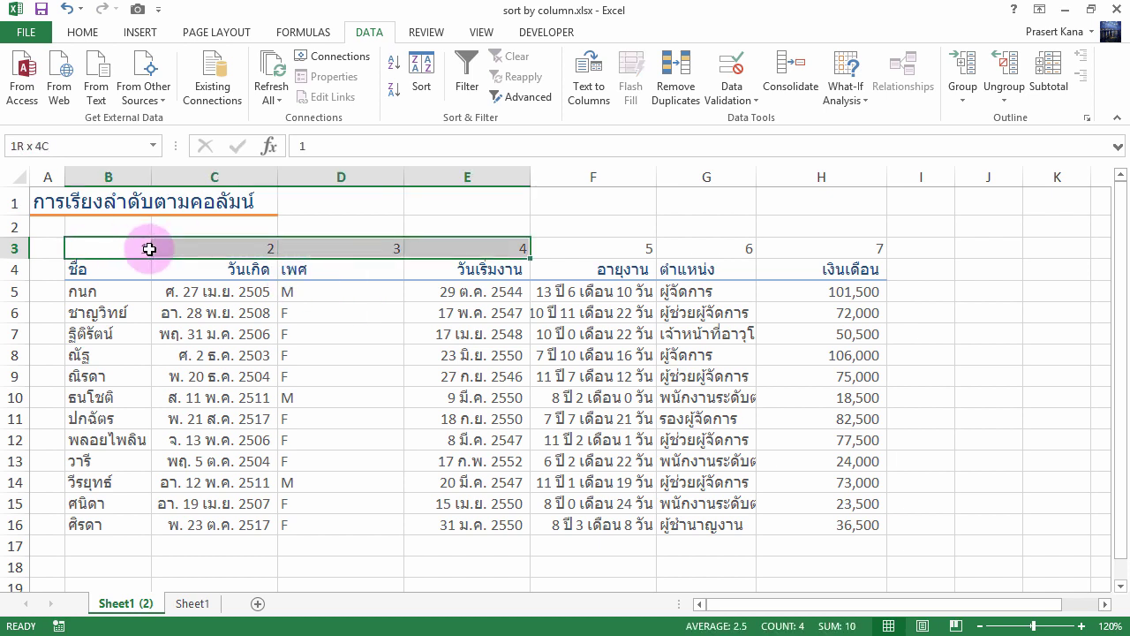
{"action": "key", "text": "shift+Right"}
{"action": "key", "text": "shift+Right"}
{"action": "key", "text": "shift+Right"}
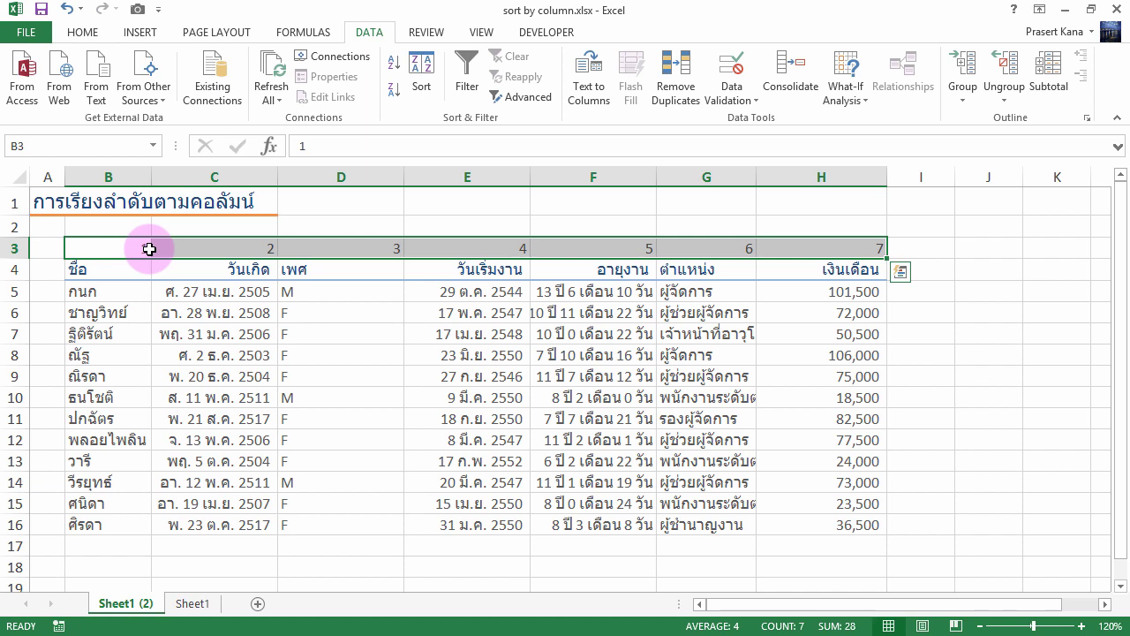
{"action": "key", "text": "Left"}
{"action": "key", "text": "Right"}
{"action": "key", "text": "Right"}
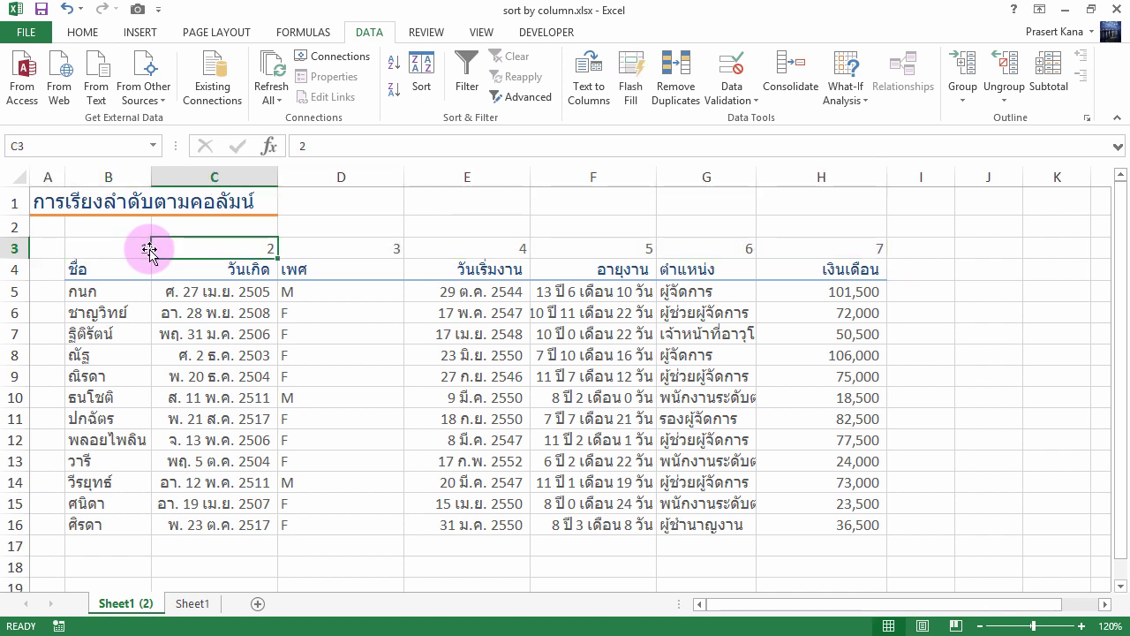
{"action": "key", "text": "Left"}
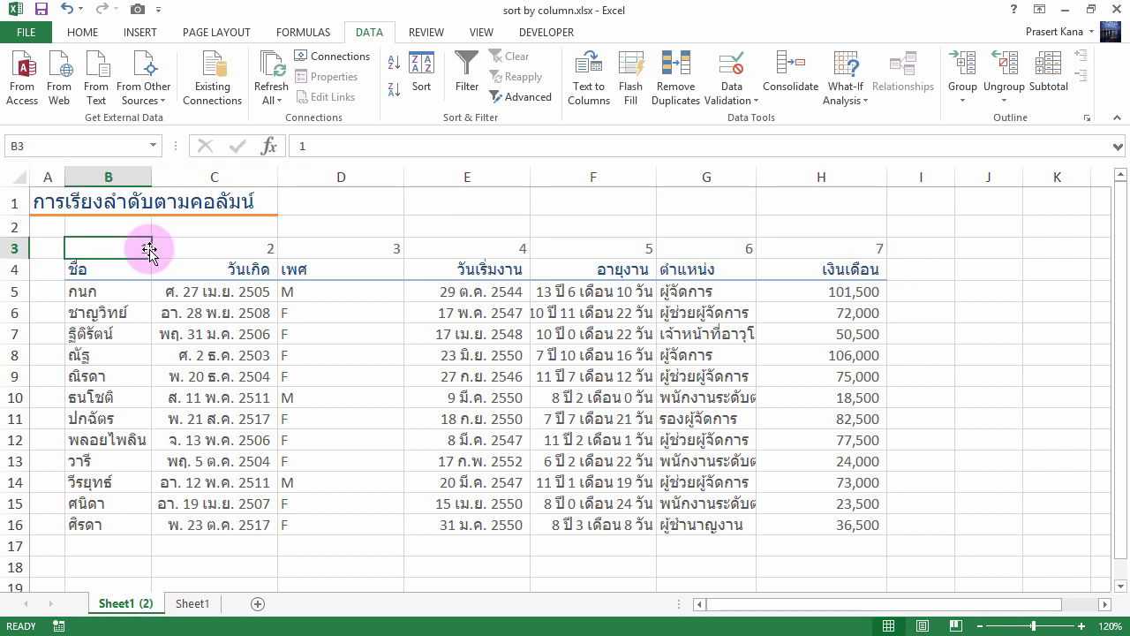
{"action": "type", "text": "a"}
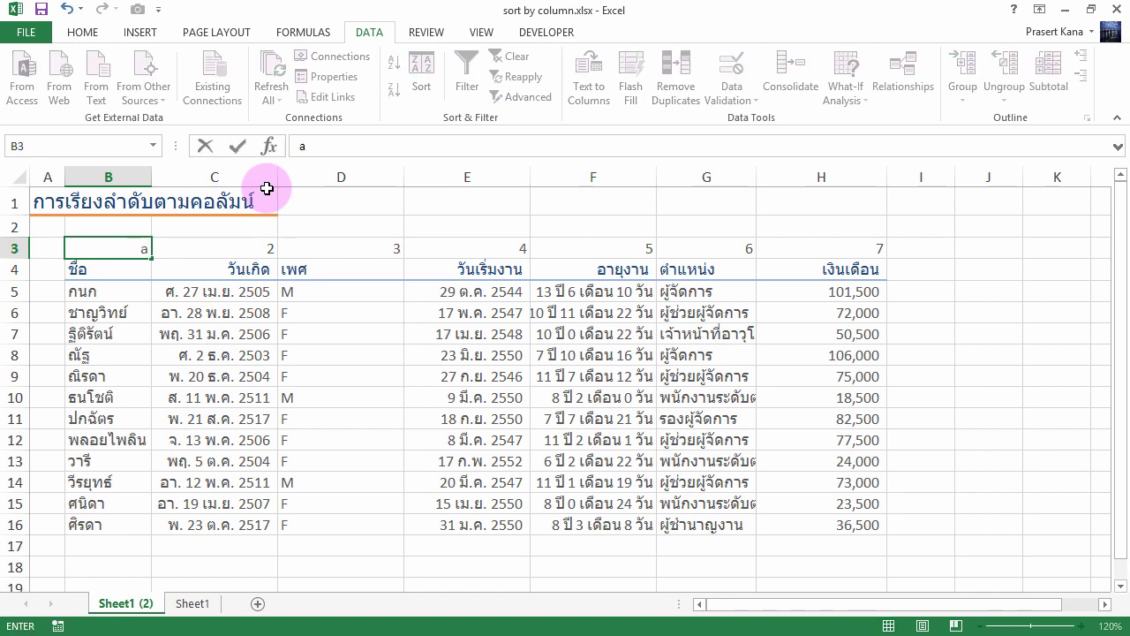
{"action": "key", "text": "Right"}
{"action": "key", "text": "Right"}
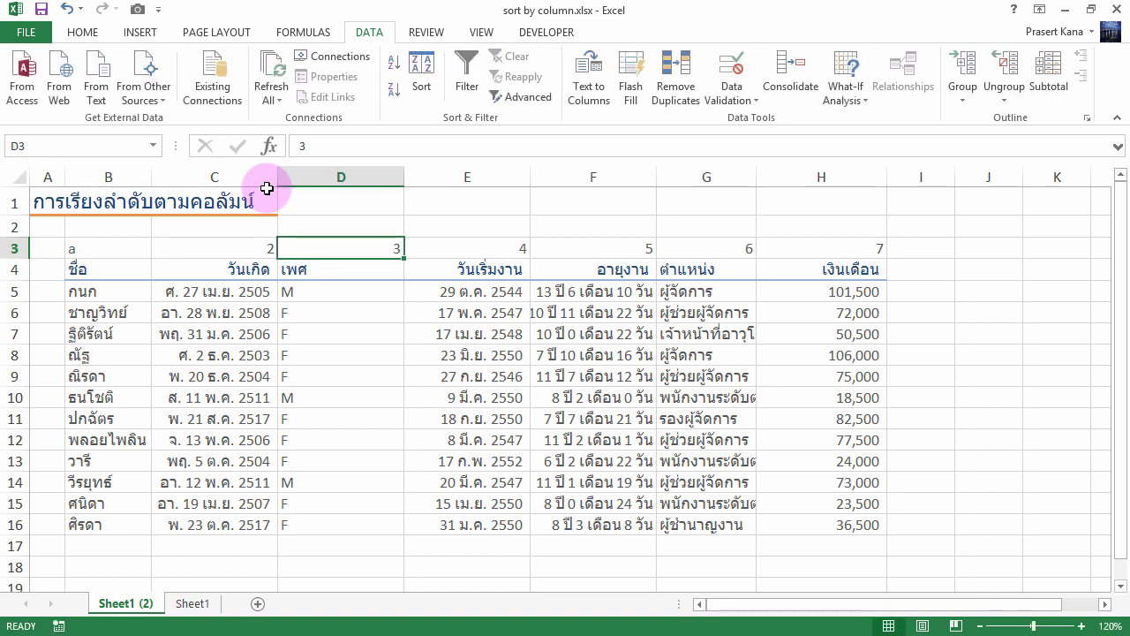
{"action": "type", "text": "b"}
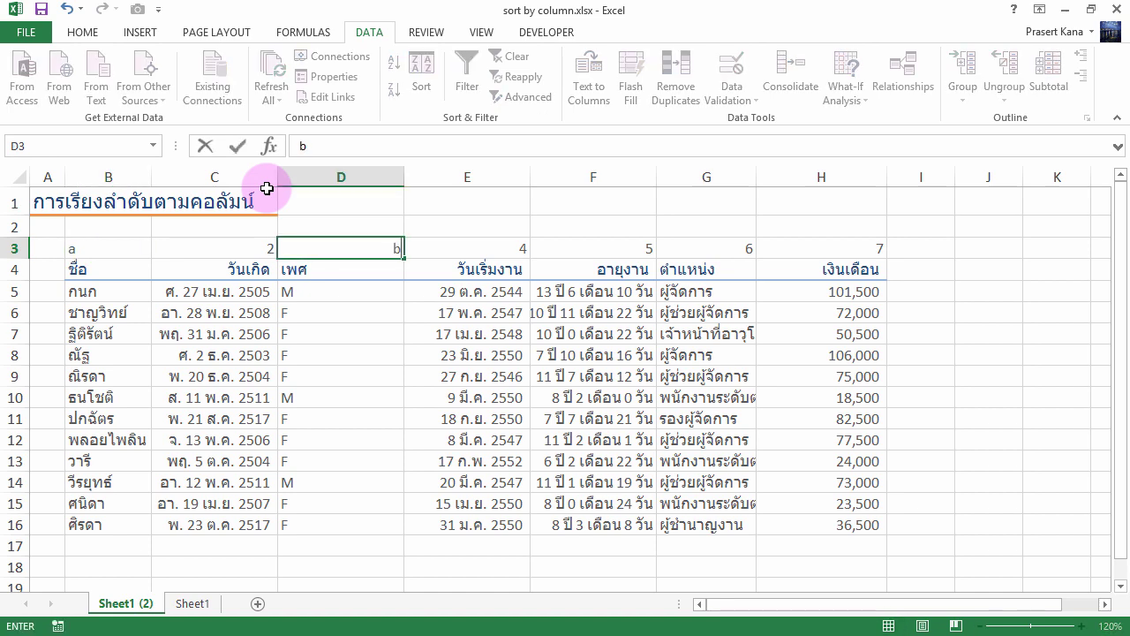
{"action": "key", "text": "Left"}
{"action": "type", "text": "c"}
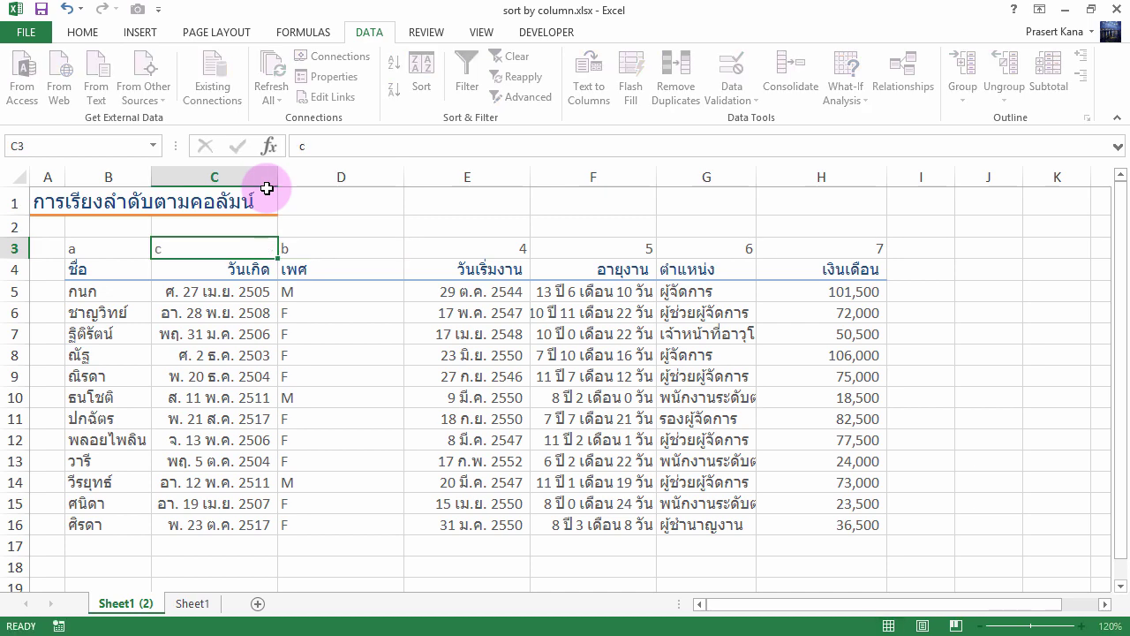
{"action": "key", "text": "Right"}
{"action": "key", "text": "Right"}
{"action": "key", "text": "Right"}
{"action": "key", "text": "Right"}
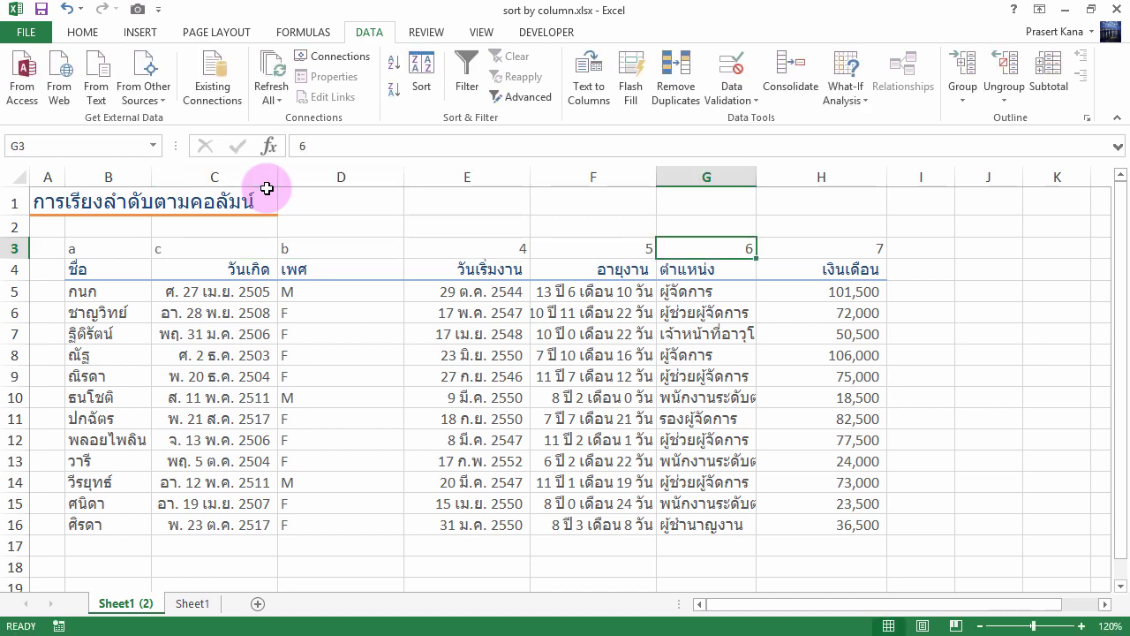
Step: Replace the keys in E3 through H3 with letters f, g, d, e
{"action": "type", "text": "d"}
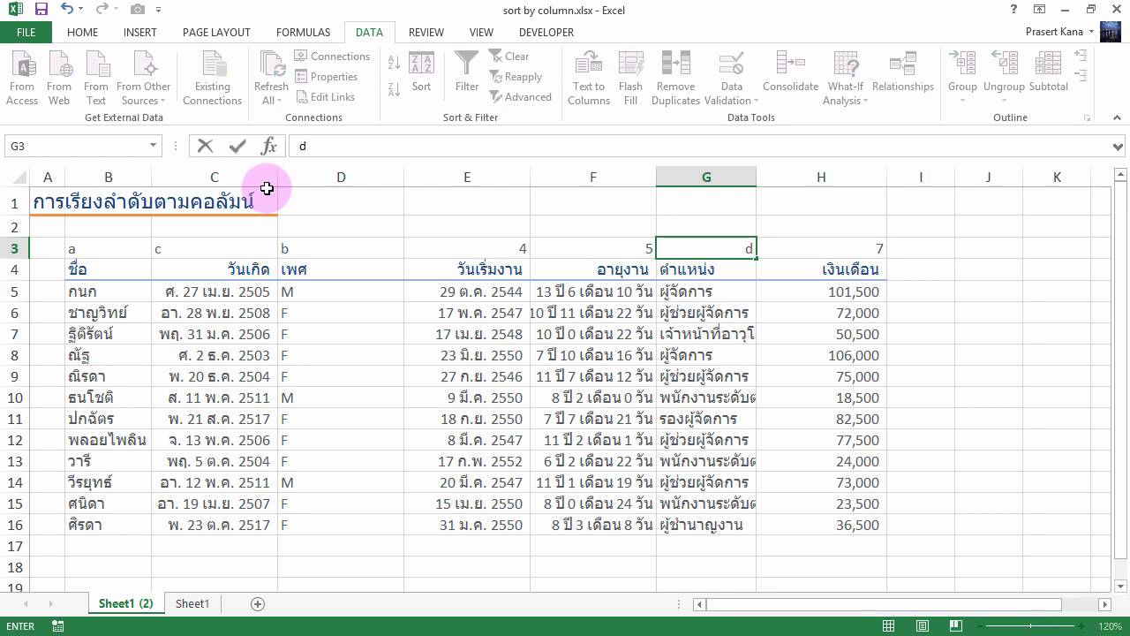
{"action": "key", "text": "Right"}
{"action": "type", "text": "e"}
{"action": "key", "text": "ctrl+Return"}
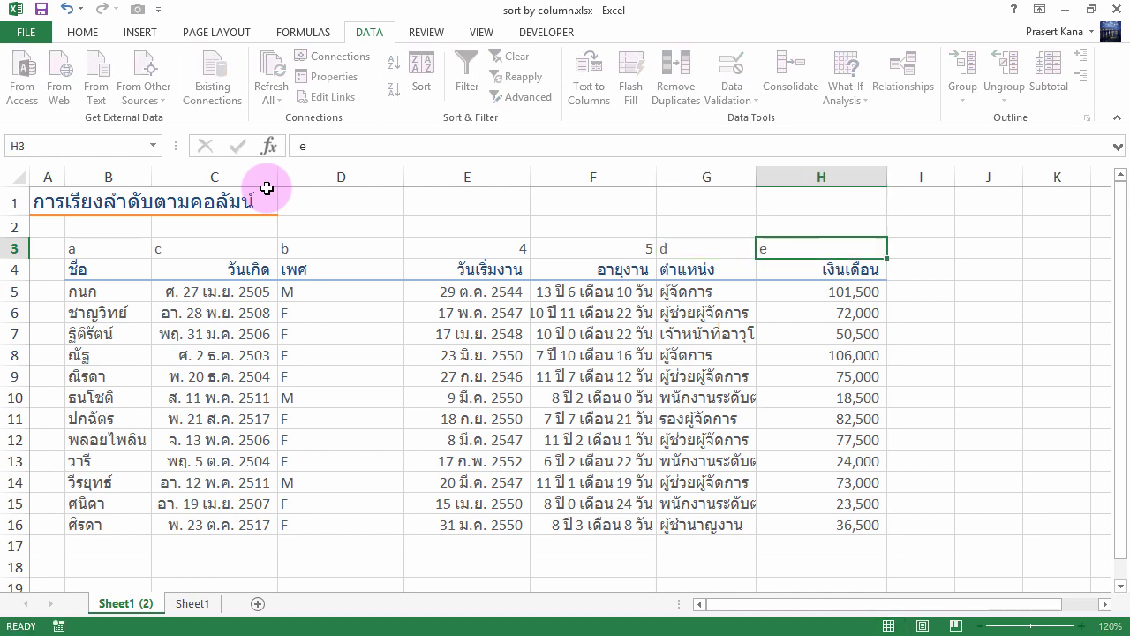
{"action": "key", "text": "Left"}
{"action": "key", "text": "Left"}
{"action": "key", "text": "Left"}
{"action": "type", "text": "f"}
{"action": "key", "text": "Right"}
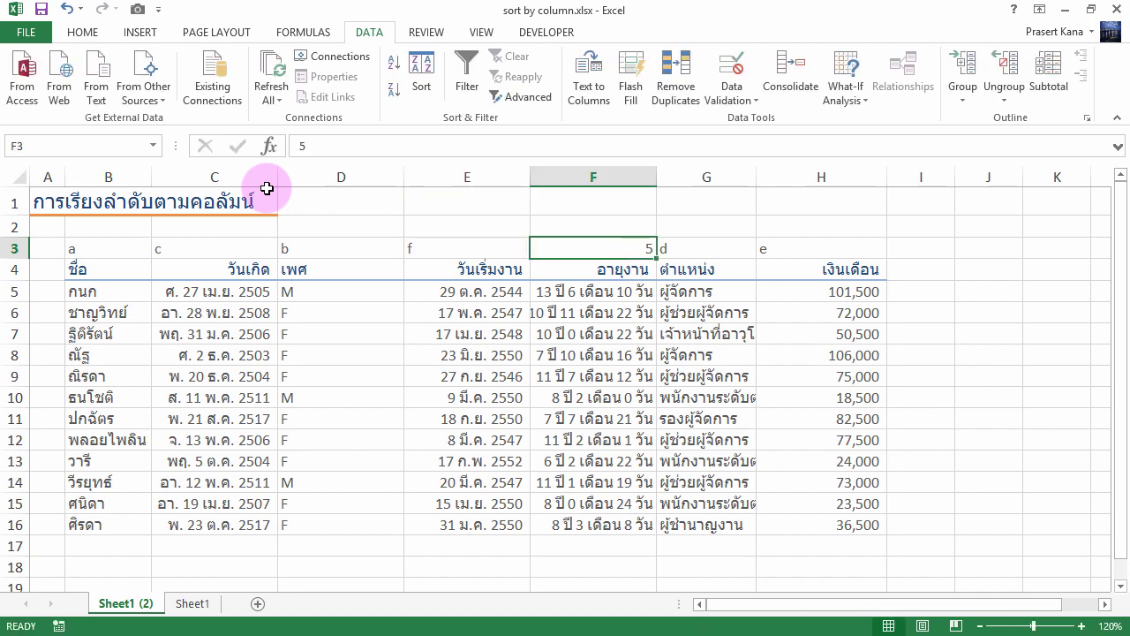
{"action": "type", "text": "g"}
{"action": "key", "text": "Return"}
{"action": "key", "text": "Up"}
{"action": "key", "text": "Left"}
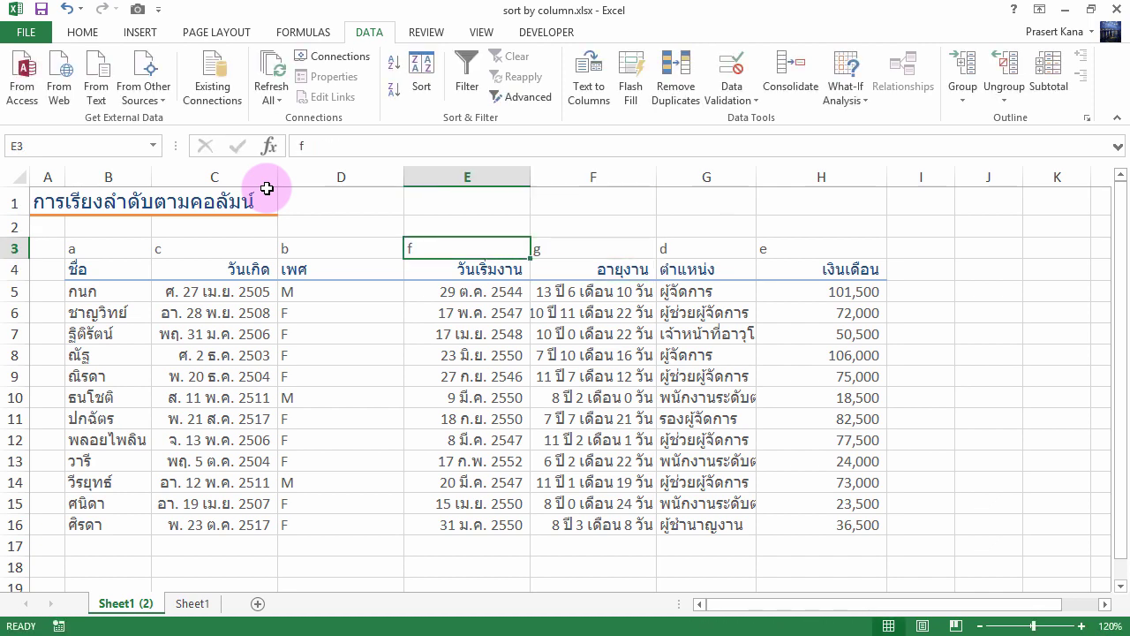
{"action": "key", "text": "Left"}
{"action": "key", "text": "Left"}
{"action": "key", "text": "Left"}
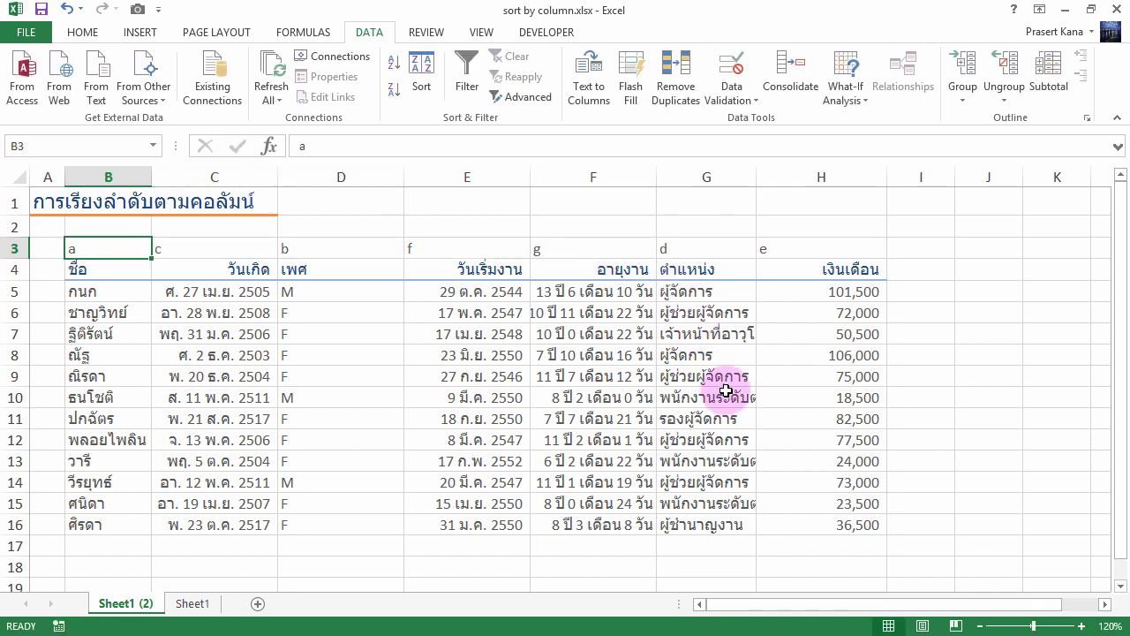
Step: Select the table and set up a left-to-right custom sort
{"action": "left_click", "coordinate": [811, 526], "text": "shift"}
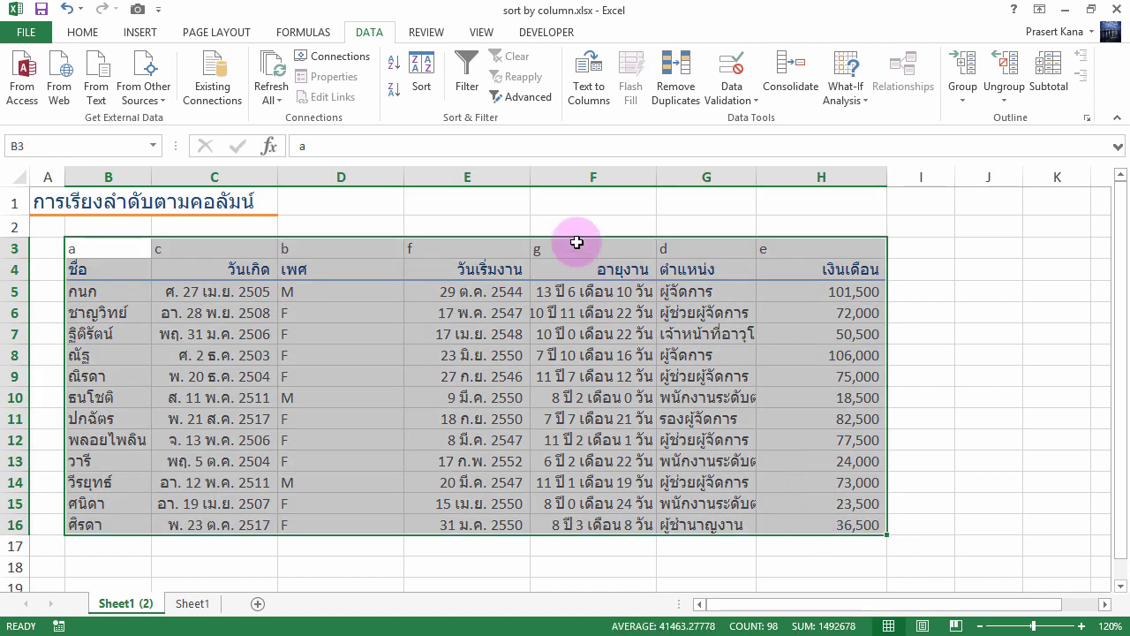
{"action": "left_click", "coordinate": [421, 71]}
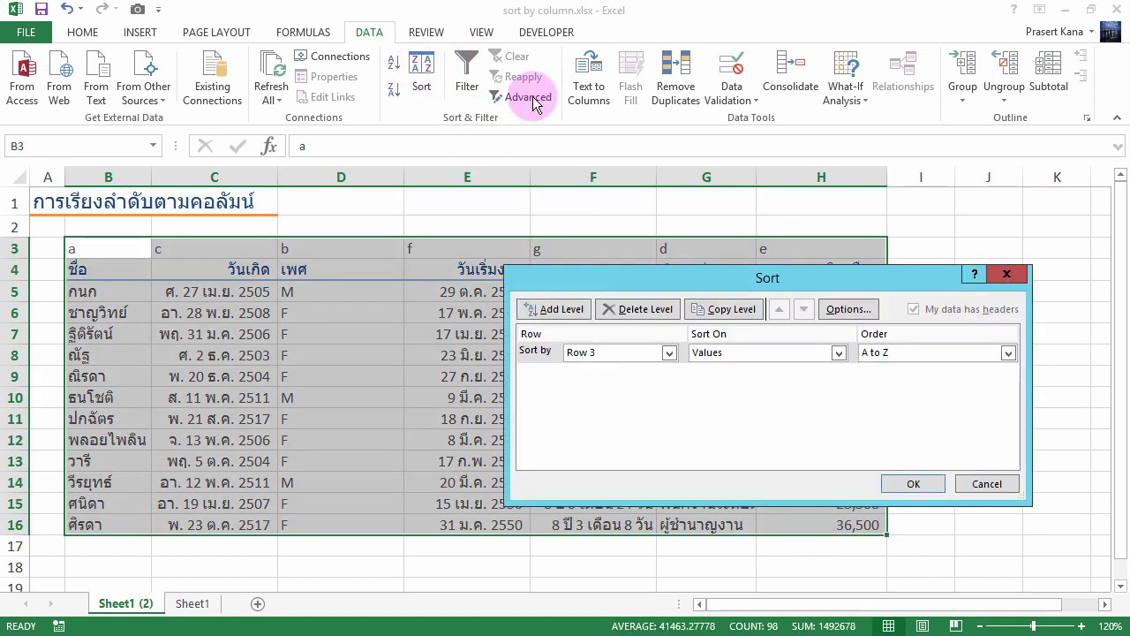
{"action": "left_click", "coordinate": [848, 311]}
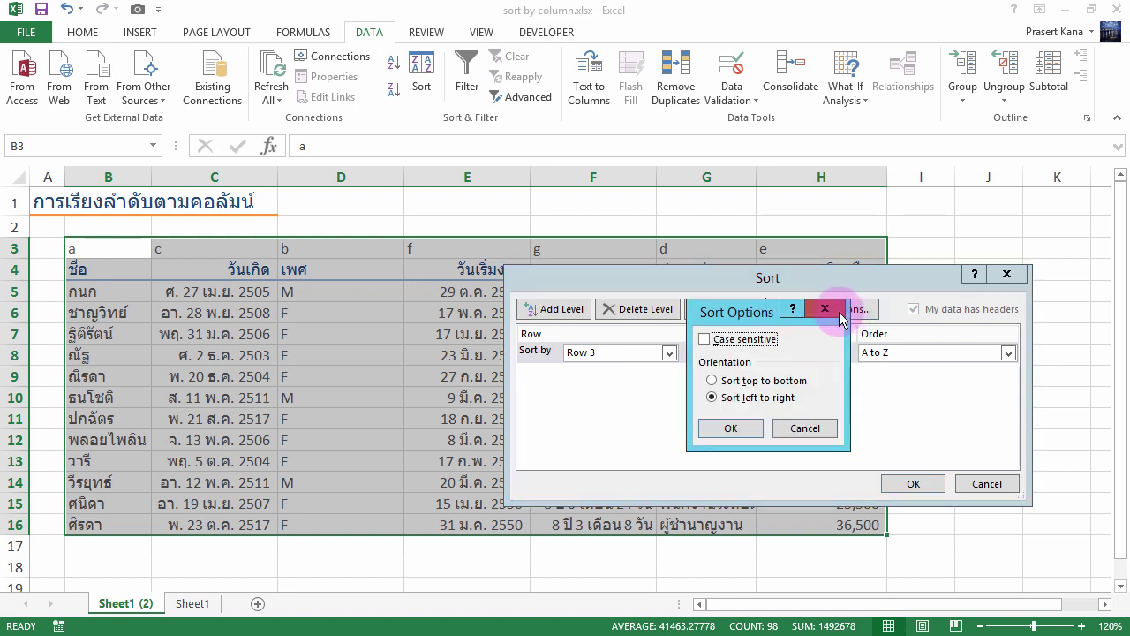
{"action": "left_click", "coordinate": [735, 428]}
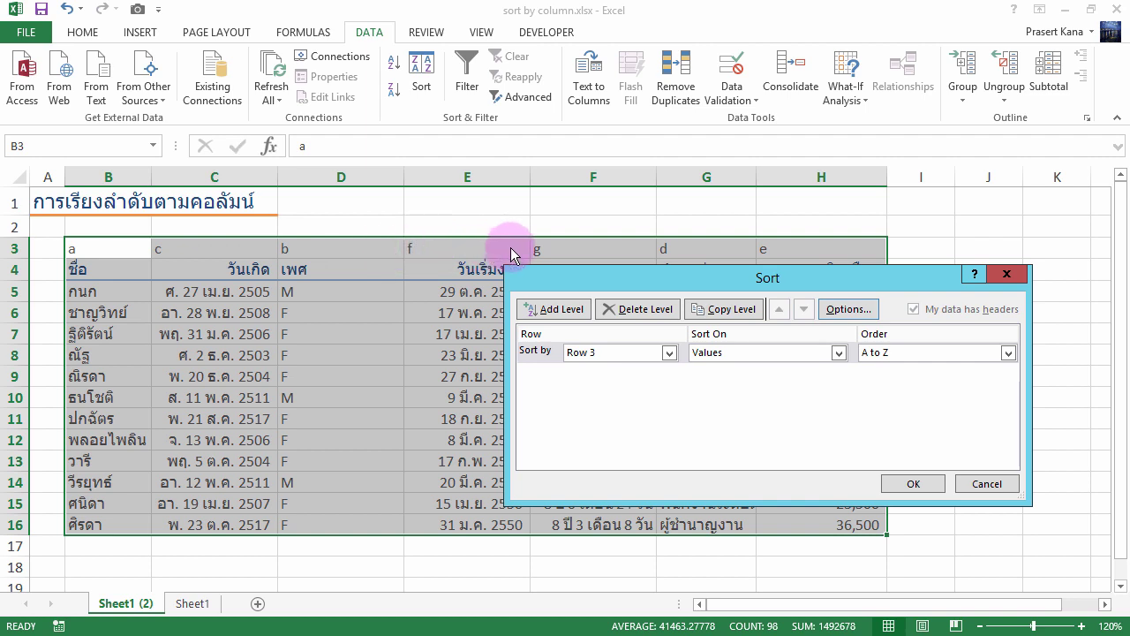
{"action": "left_click", "coordinate": [914, 485]}
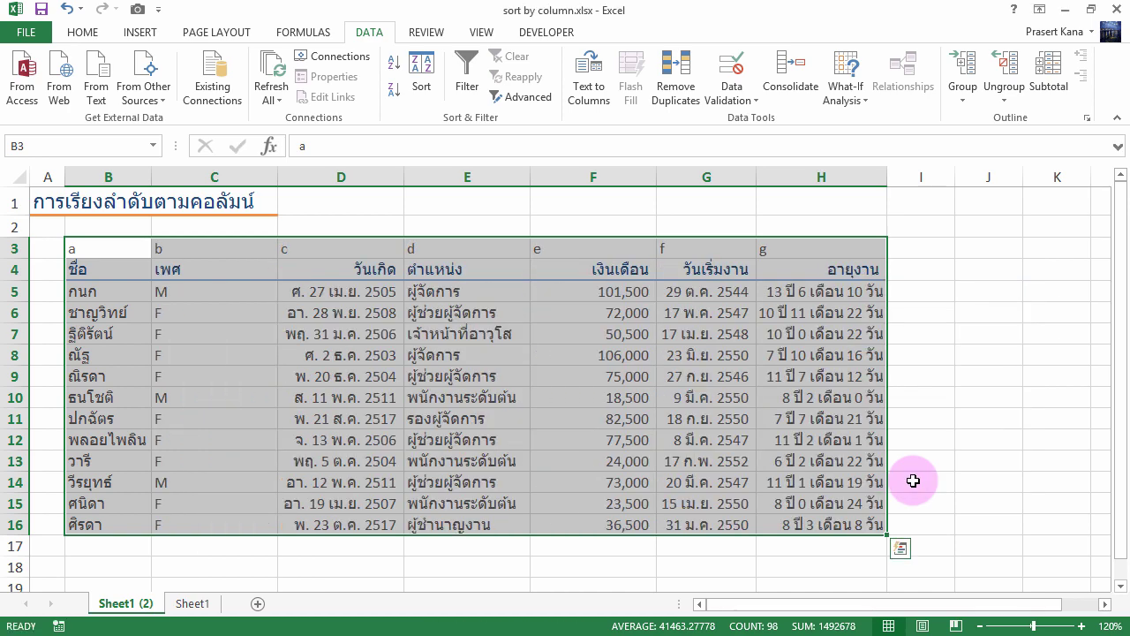
{"action": "left_click", "coordinate": [348, 318]}
{"action": "left_click", "coordinate": [93, 249]}
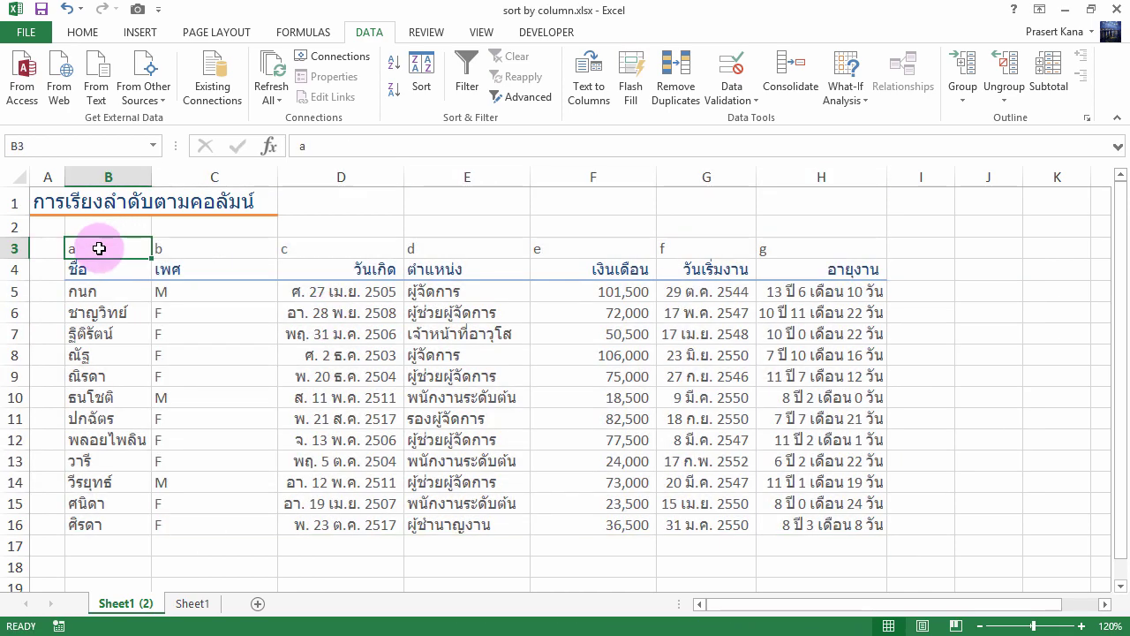